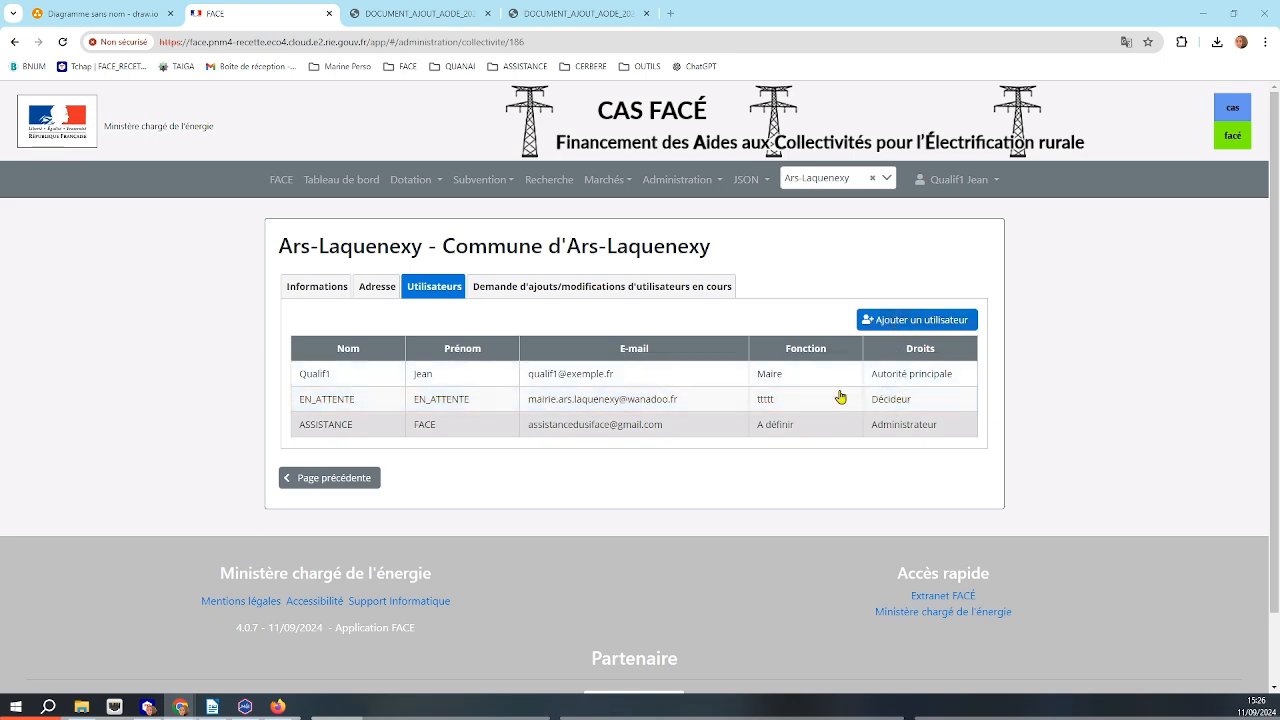
Step: Start adding a user to the Ars-Laquenexy commune and fill in the e-mail with the suggested existing support account
click(330, 428)
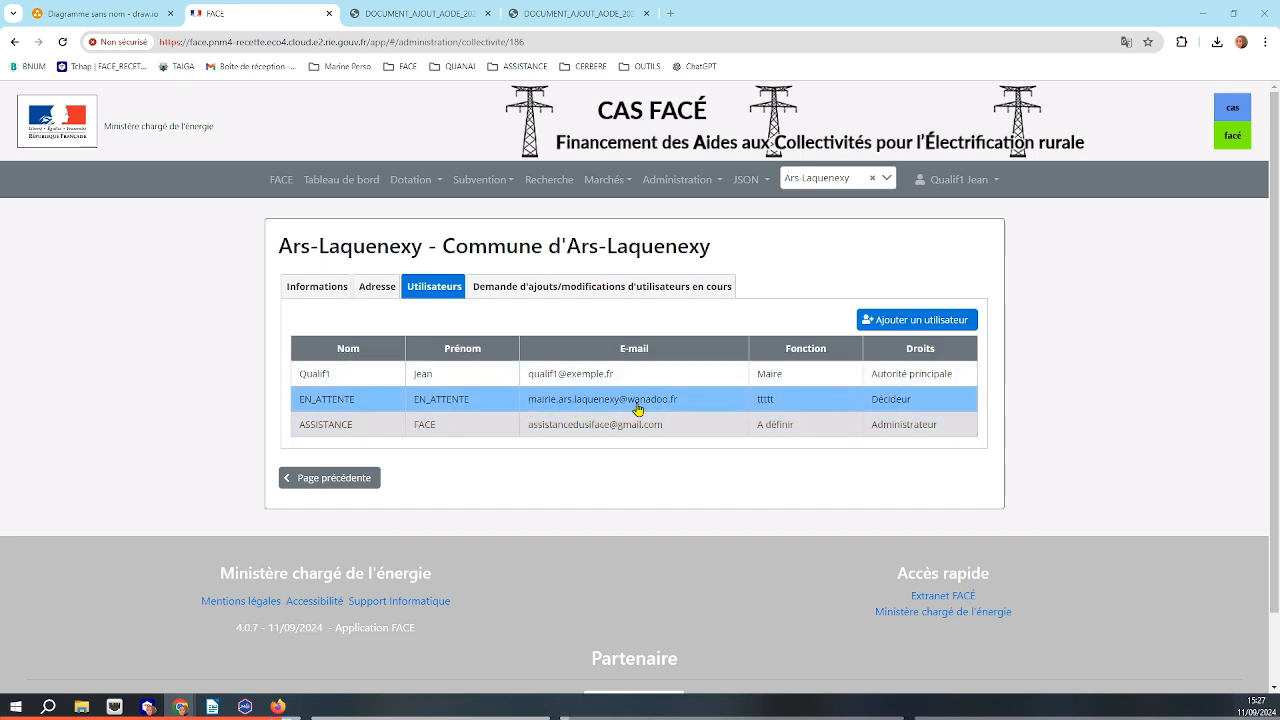
click(903, 320)
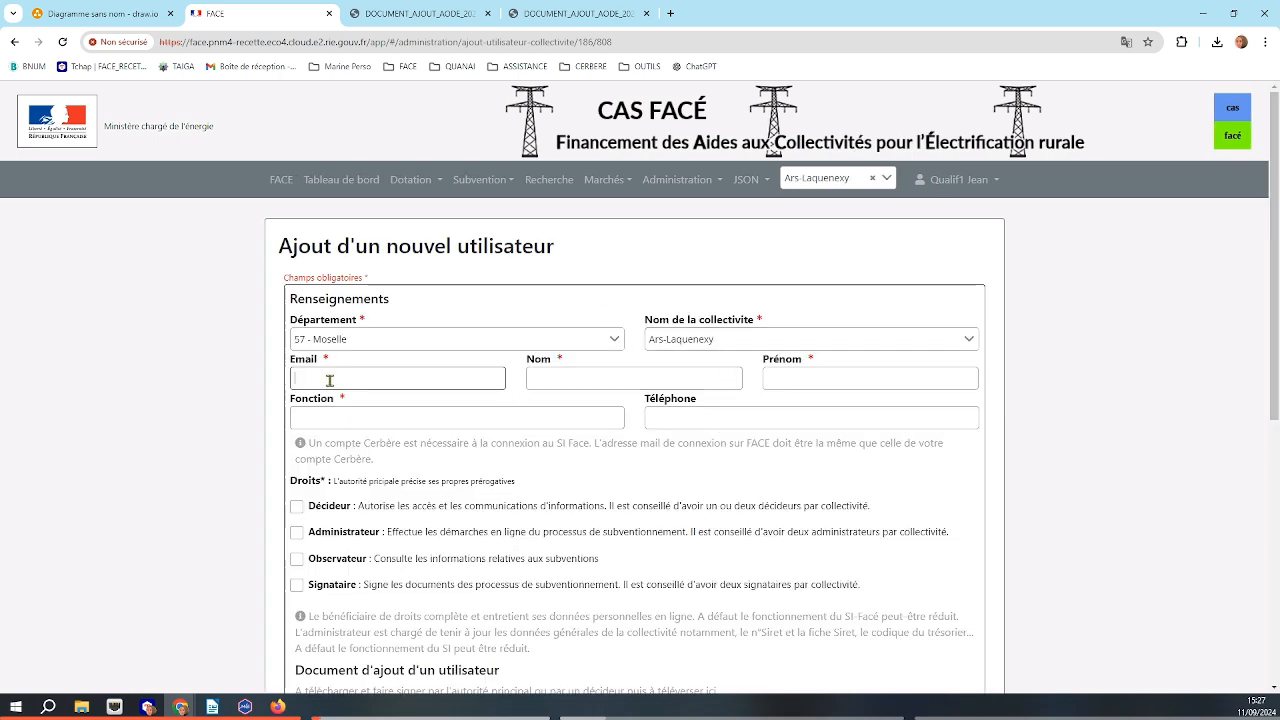
click(329, 380)
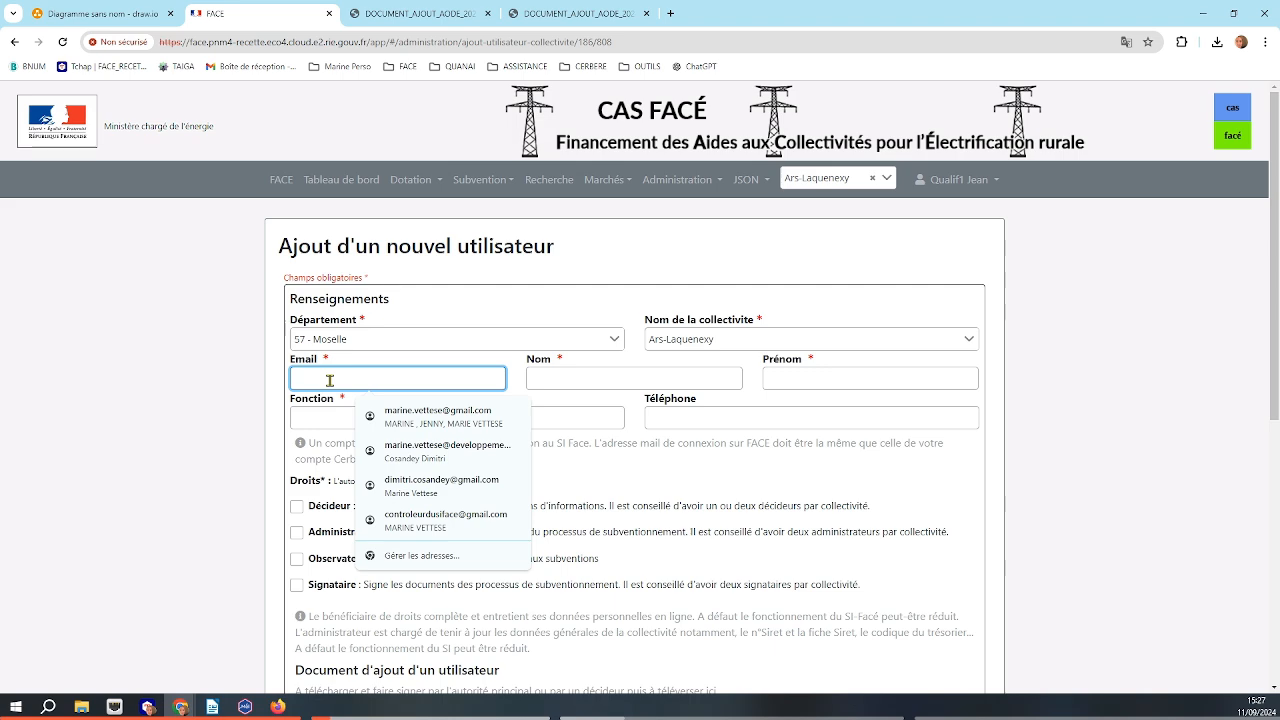
text(assi)
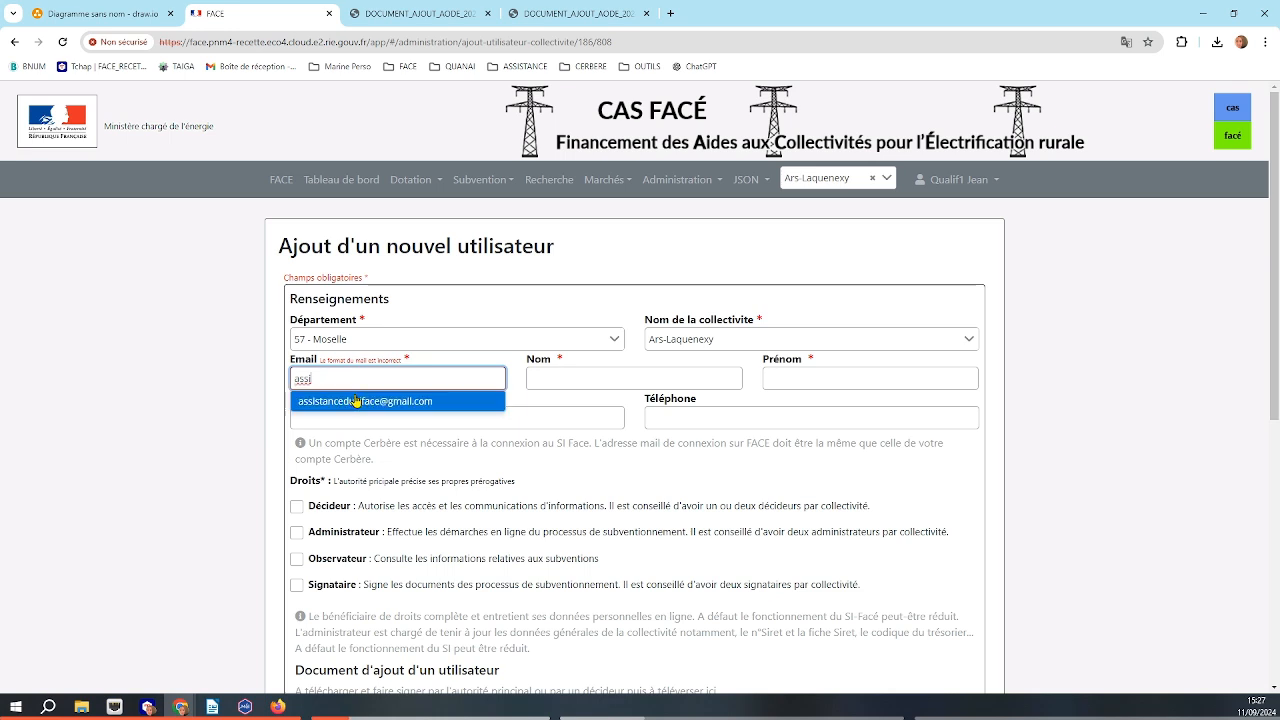
click(352, 401)
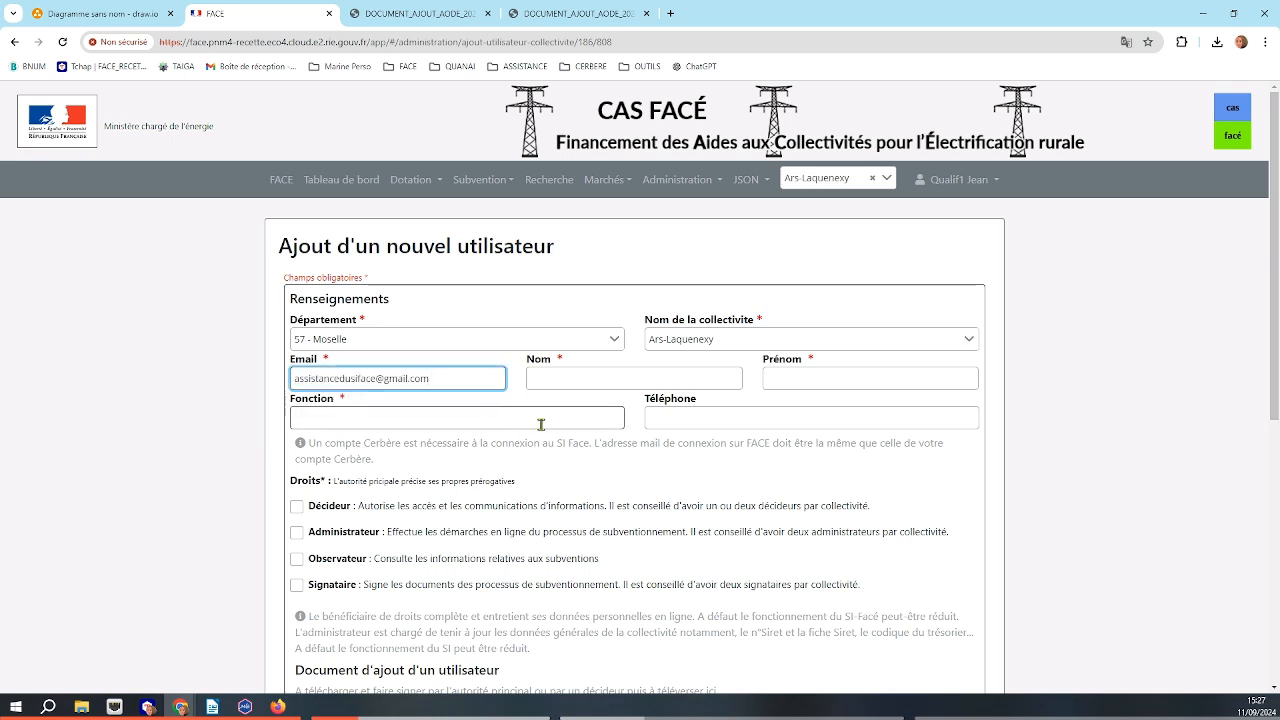
click(534, 379)
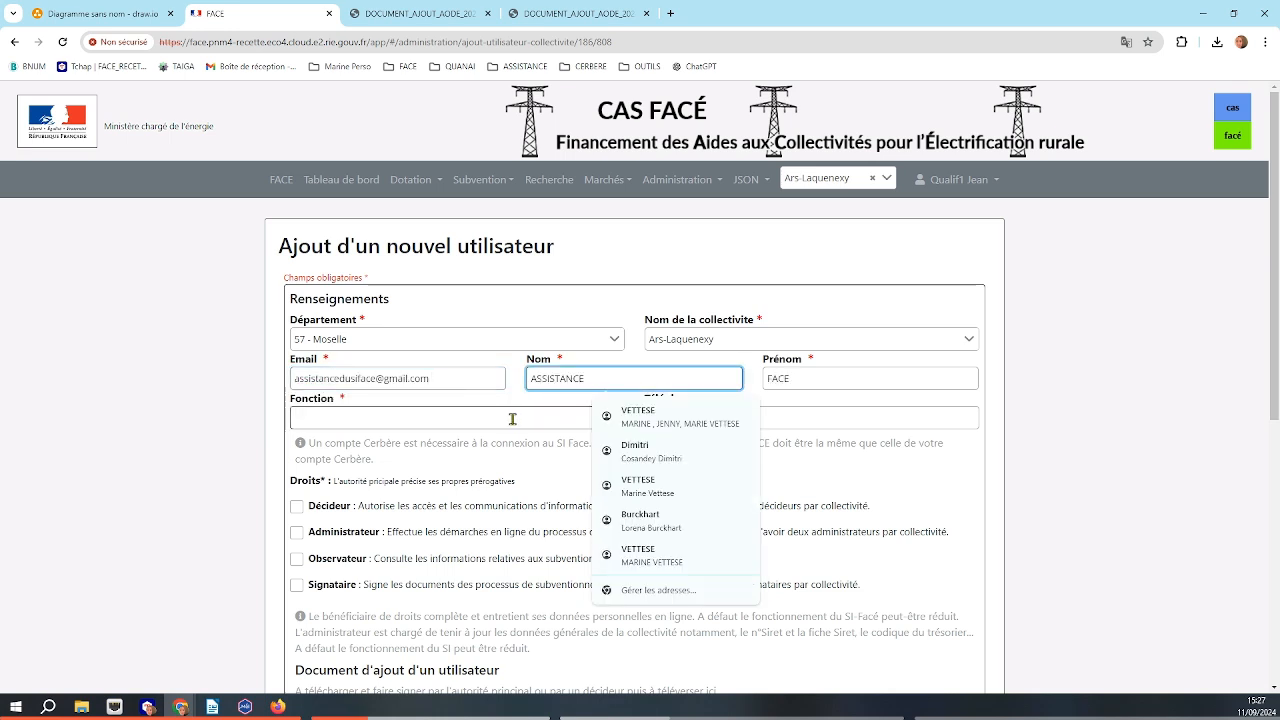
Step: Set the new user's function to "f" and request the Administrateur right
click(512, 419)
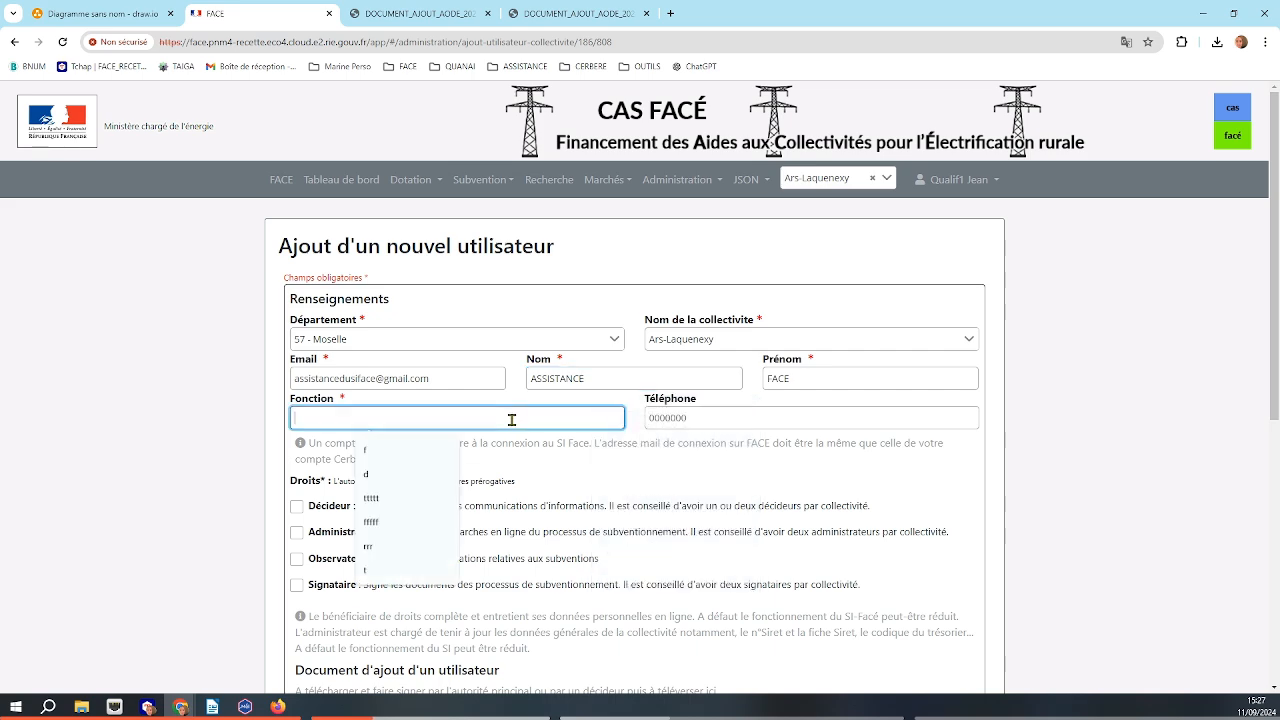
click(401, 450)
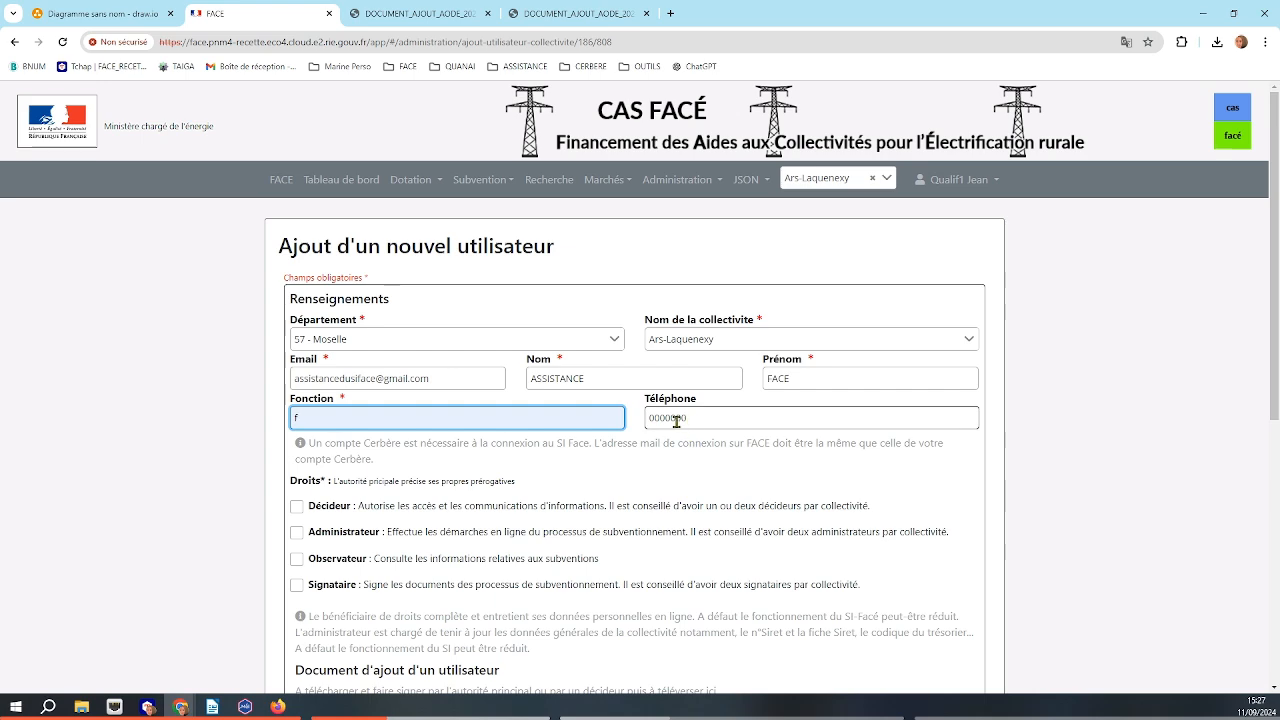
scroll(676, 421, down, 1)
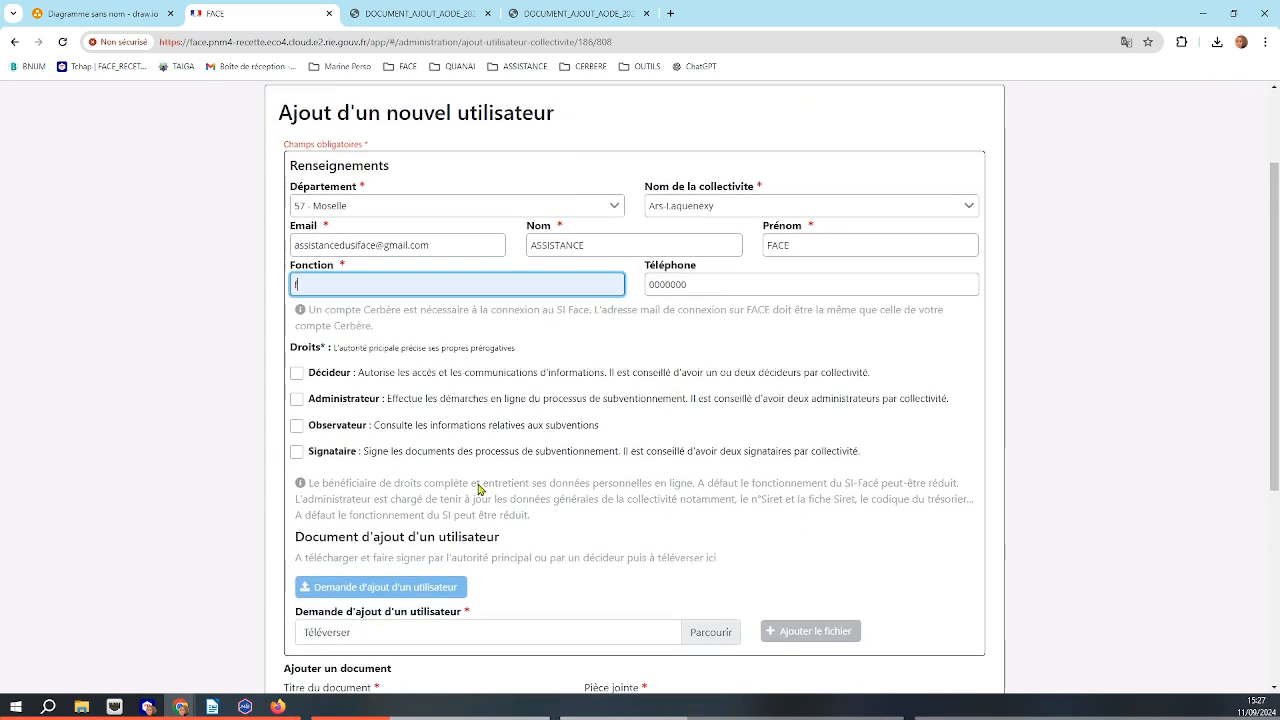
click(296, 400)
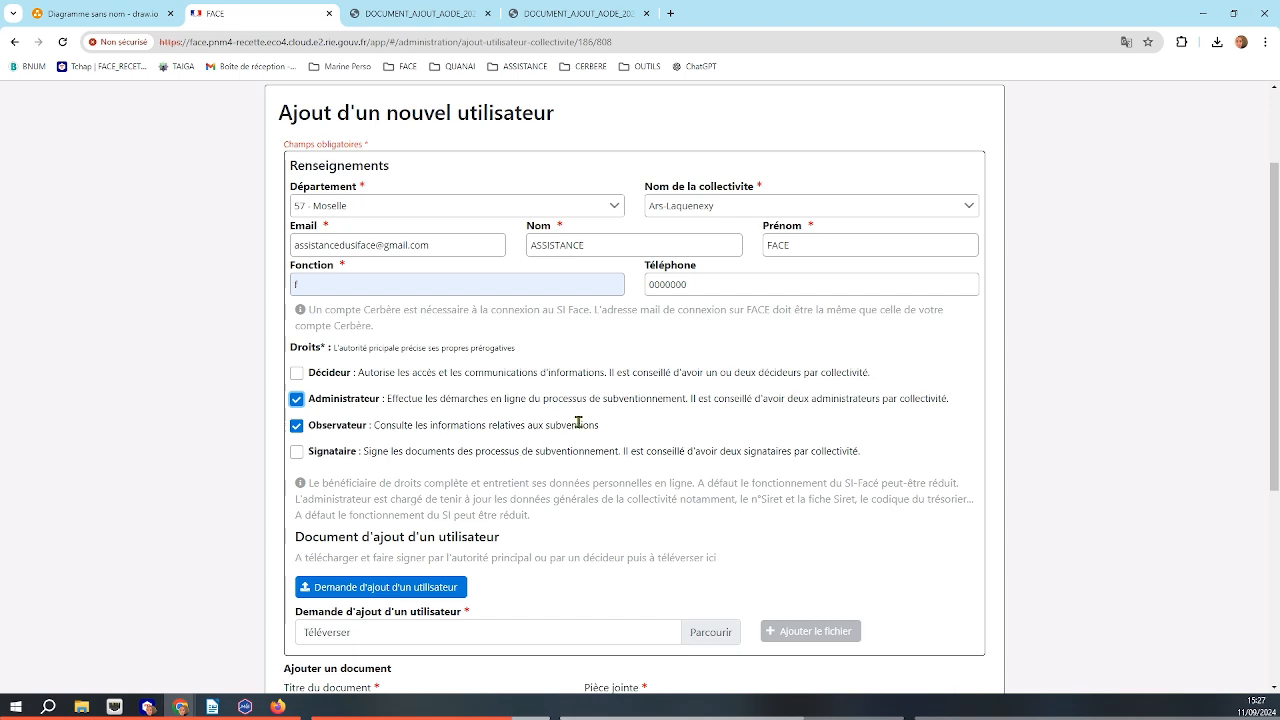
Step: Download the pre-filled user addition request and open the PDF to review its details, requested rights and signature section
scroll(581, 420, down, 1)
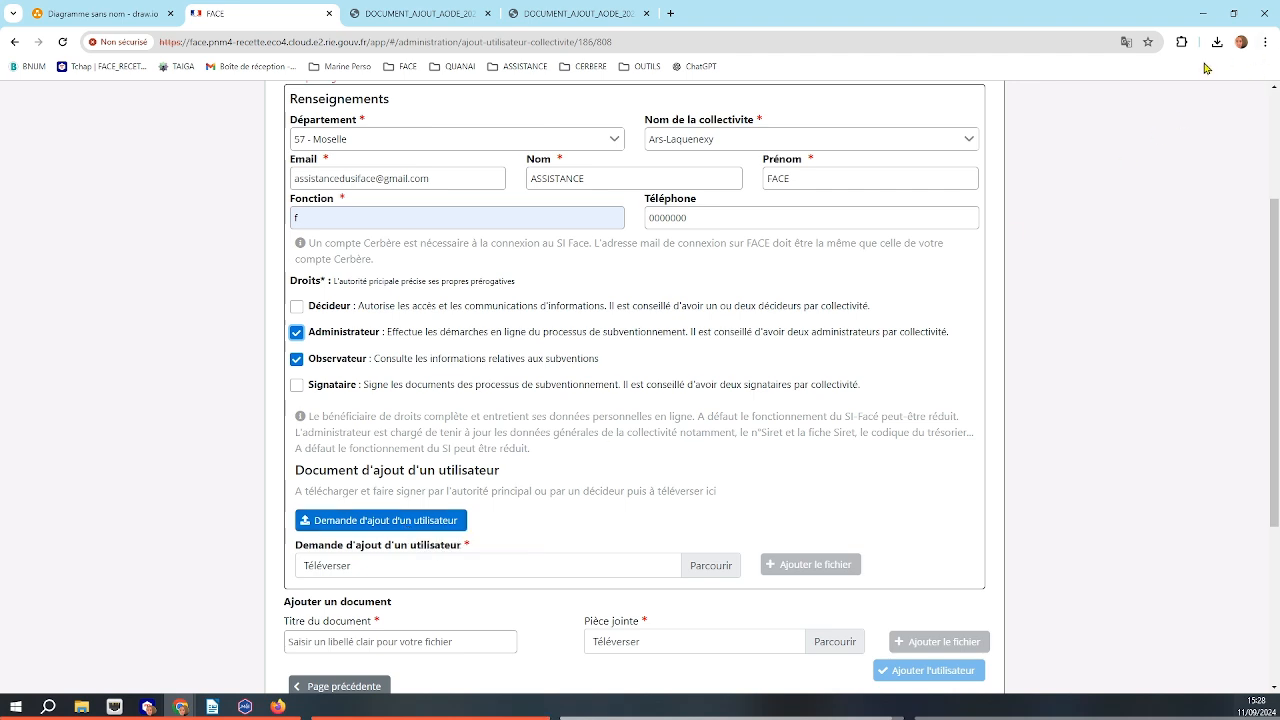
click(405, 527)
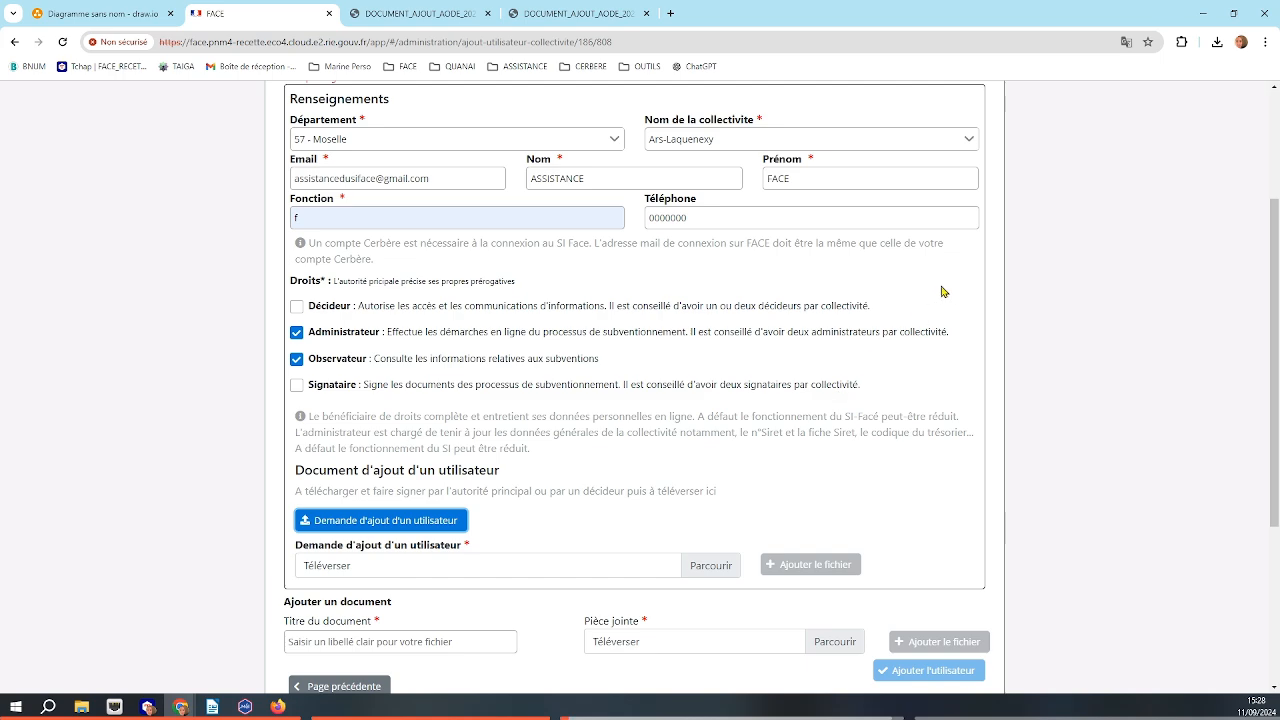
click(1137, 94)
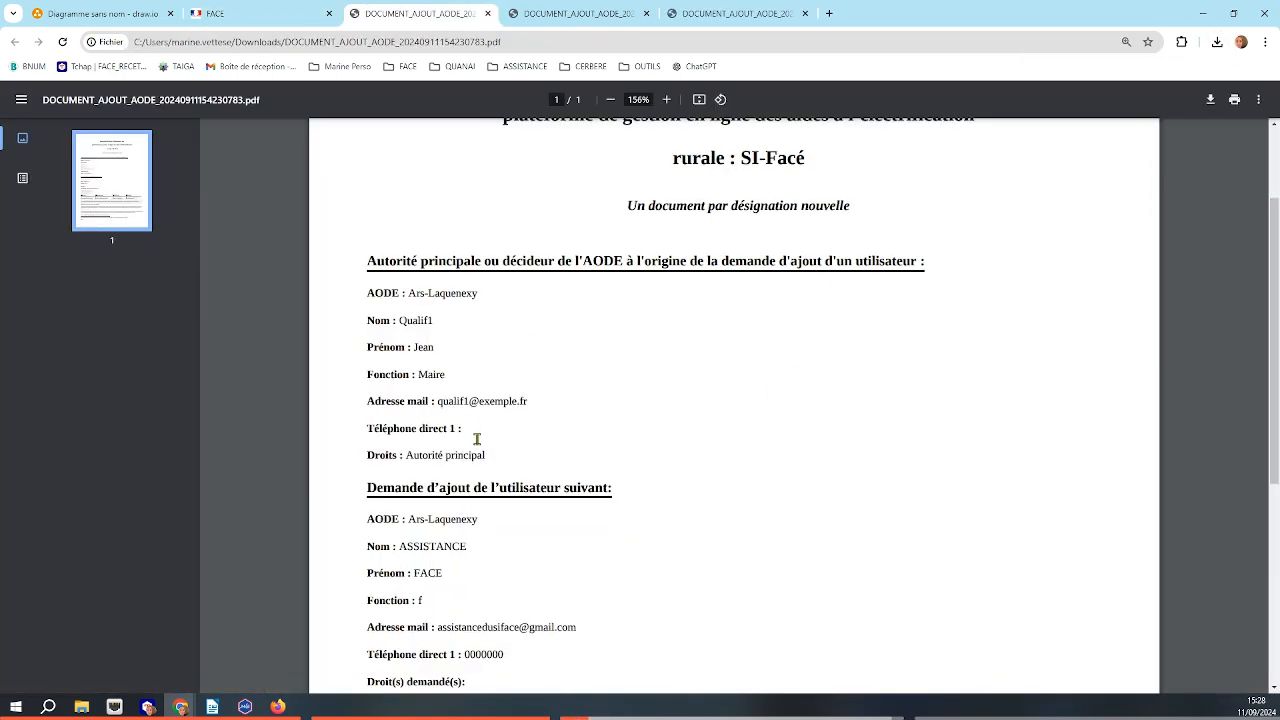
scroll(460, 293, down, 4)
scroll(466, 480, down, 1)
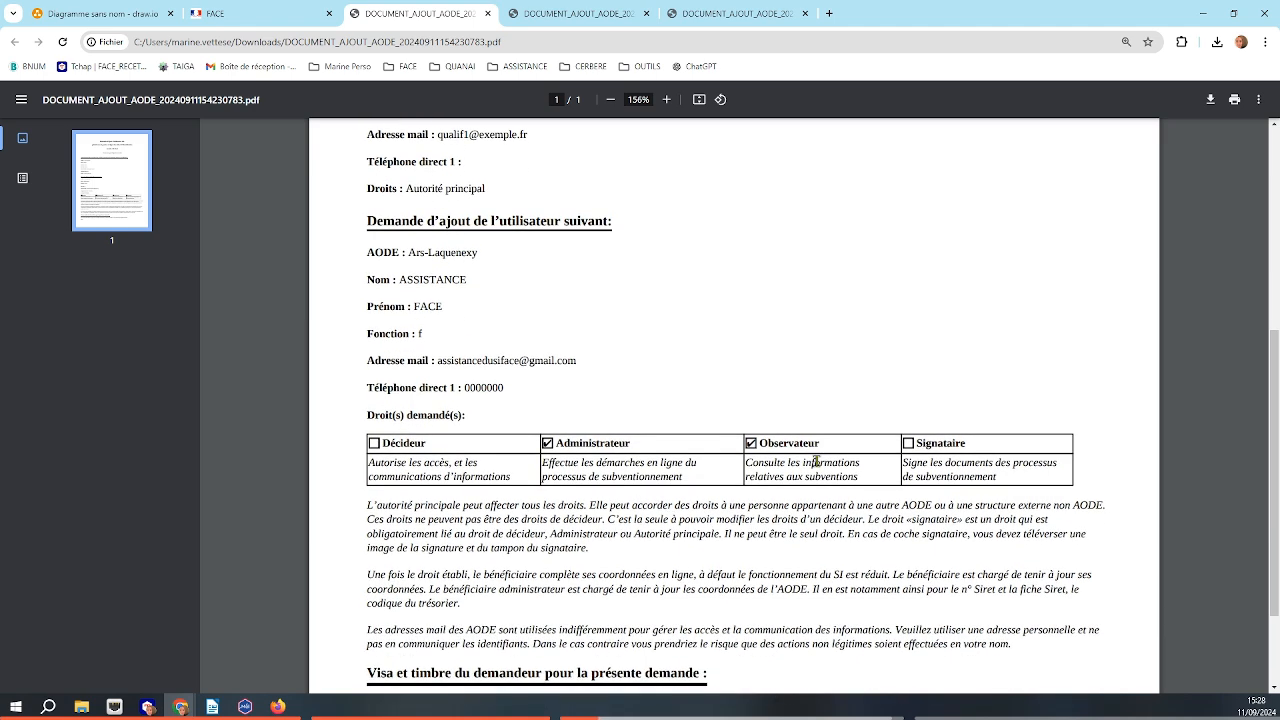
scroll(705, 500, down, 1)
scroll(707, 507, down, 2)
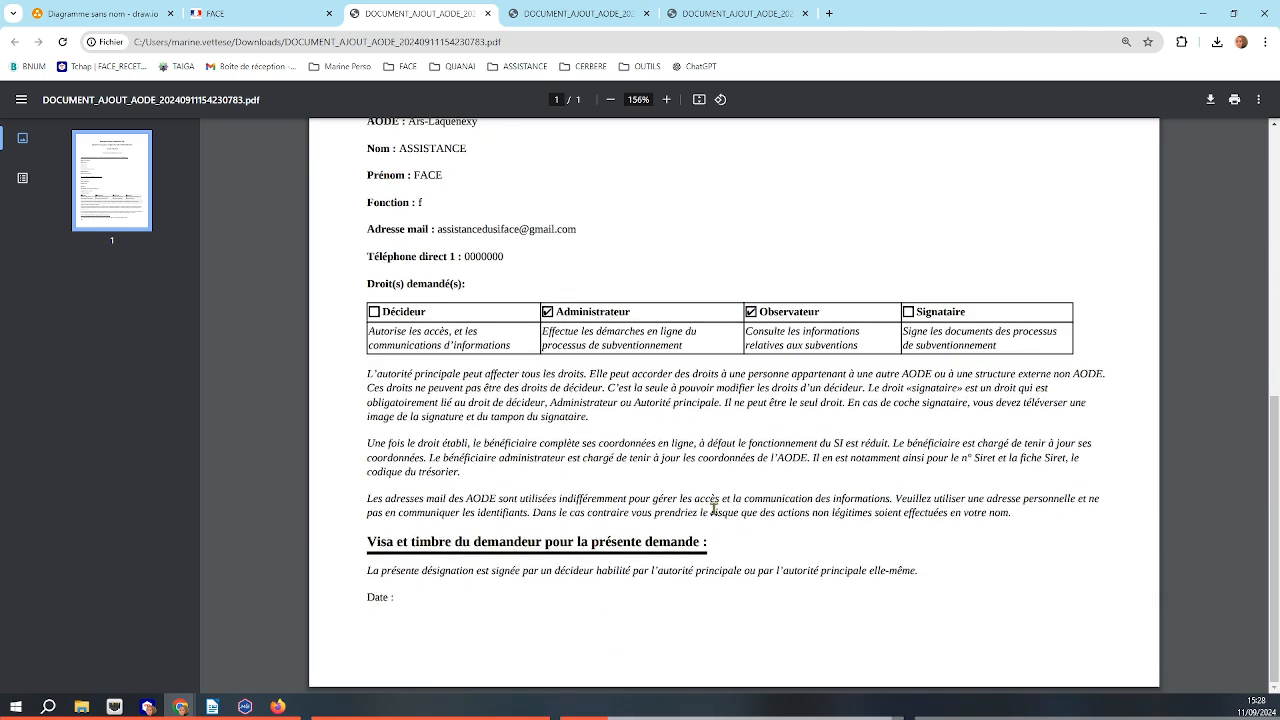
Step: Back in the FACE form, attach ErrVPN 2.pdf as the user addition request document
click(253, 20)
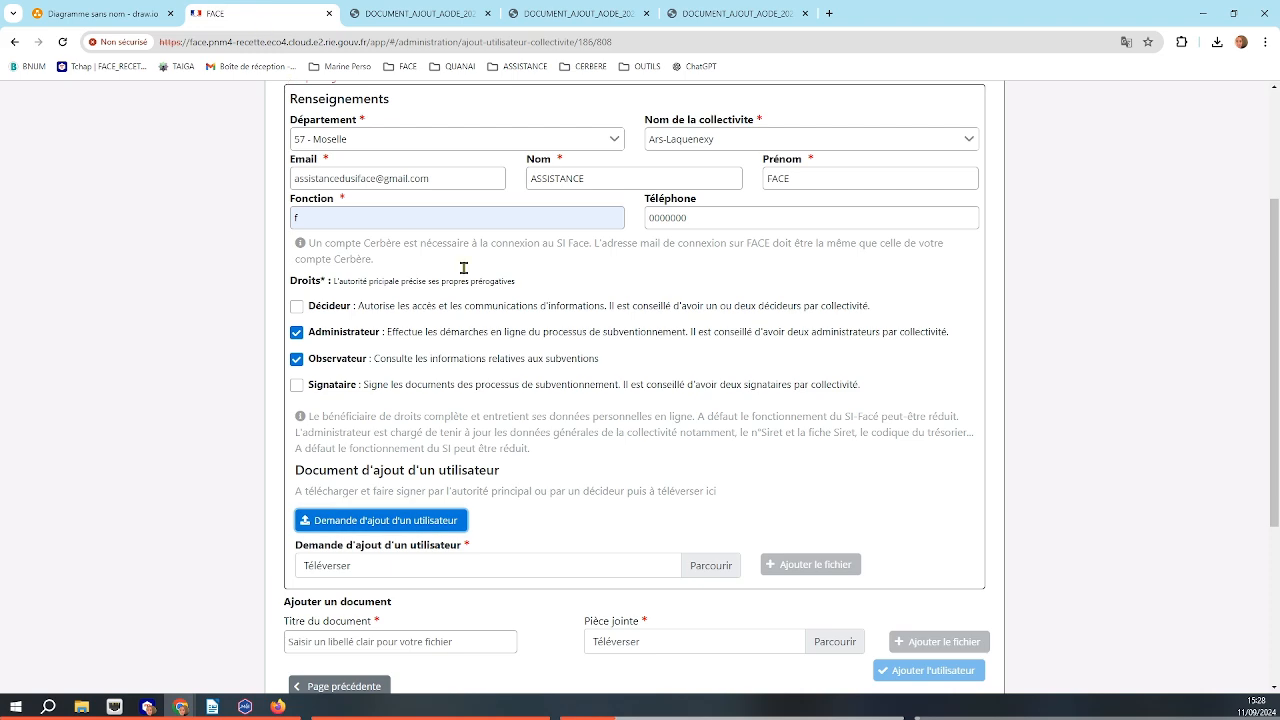
click(706, 566)
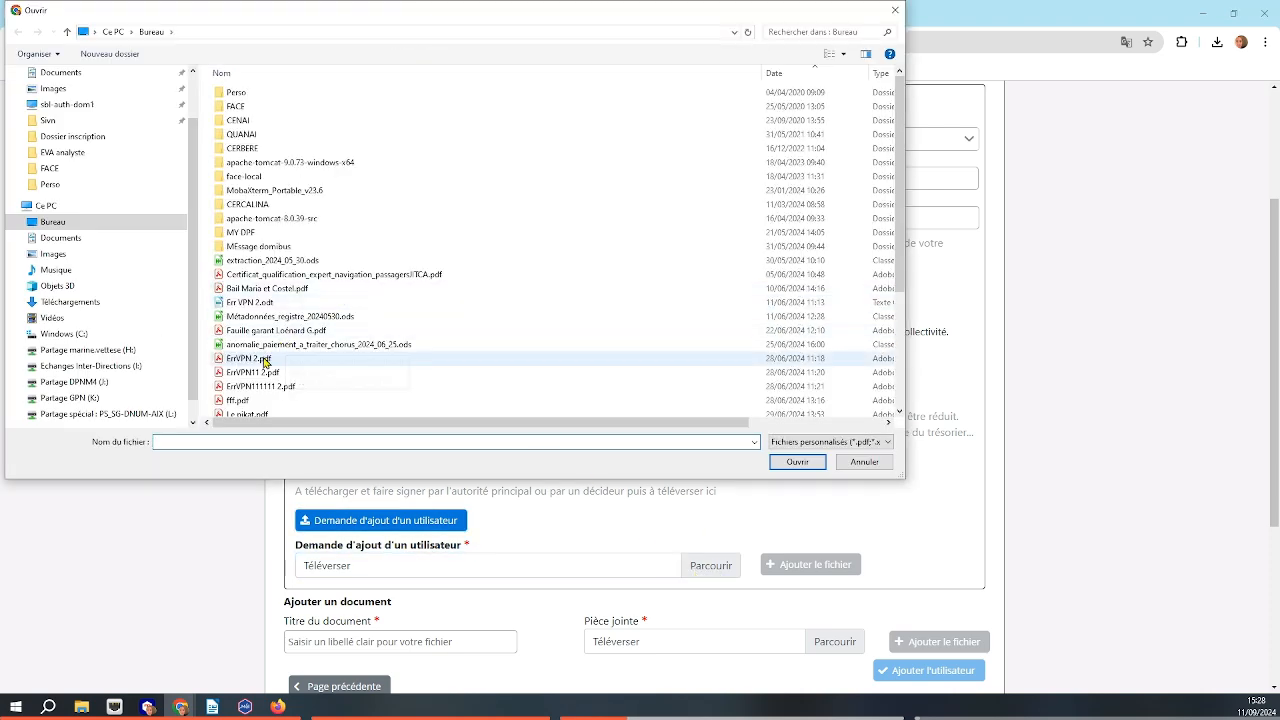
click(350, 360)
click(797, 462)
scroll(829, 471, down, 2)
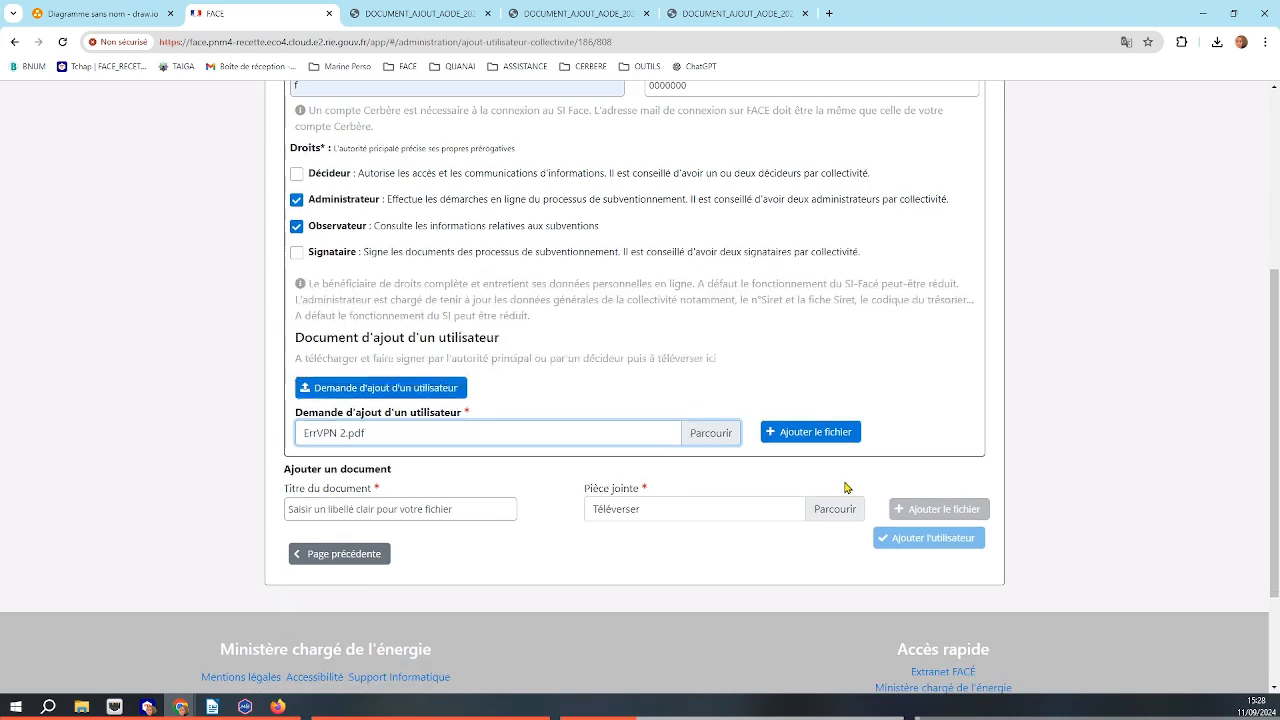
click(797, 434)
scroll(949, 400, down, 2)
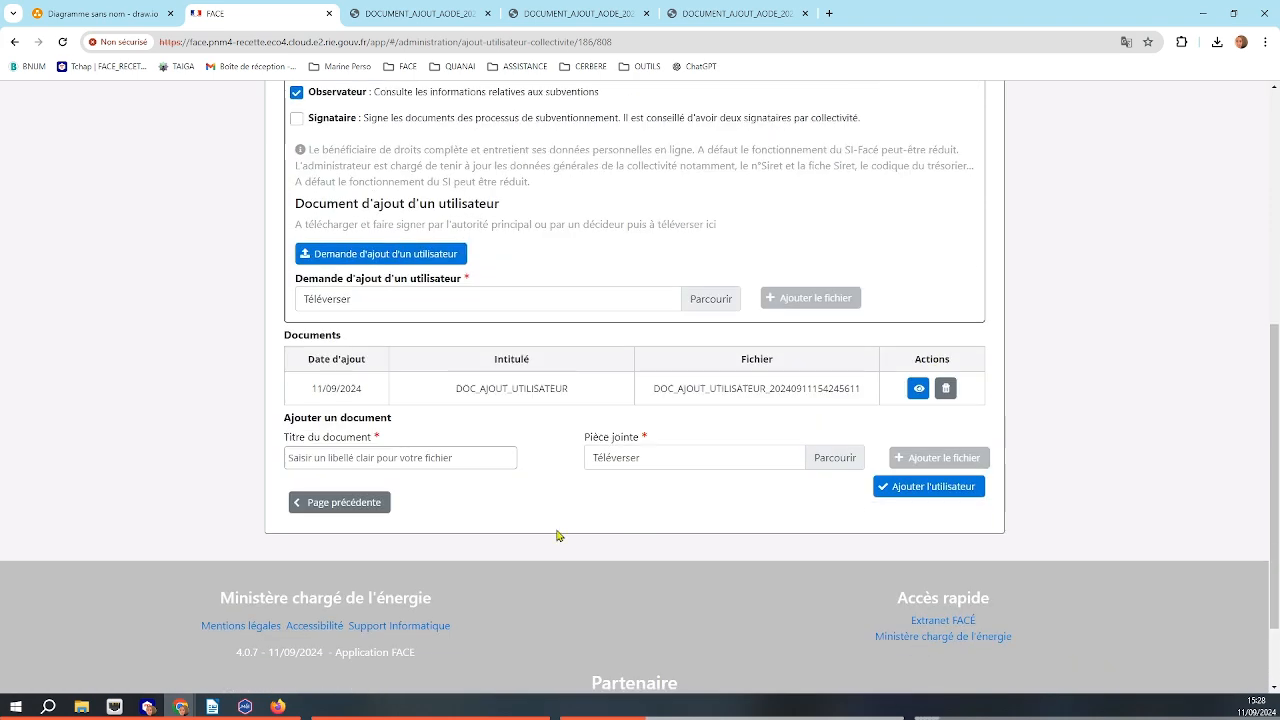
Step: Add an extra supporting document titled "Doc sup" using the file ErrVPN 2.pdf
click(370, 457)
text(Doc sup)
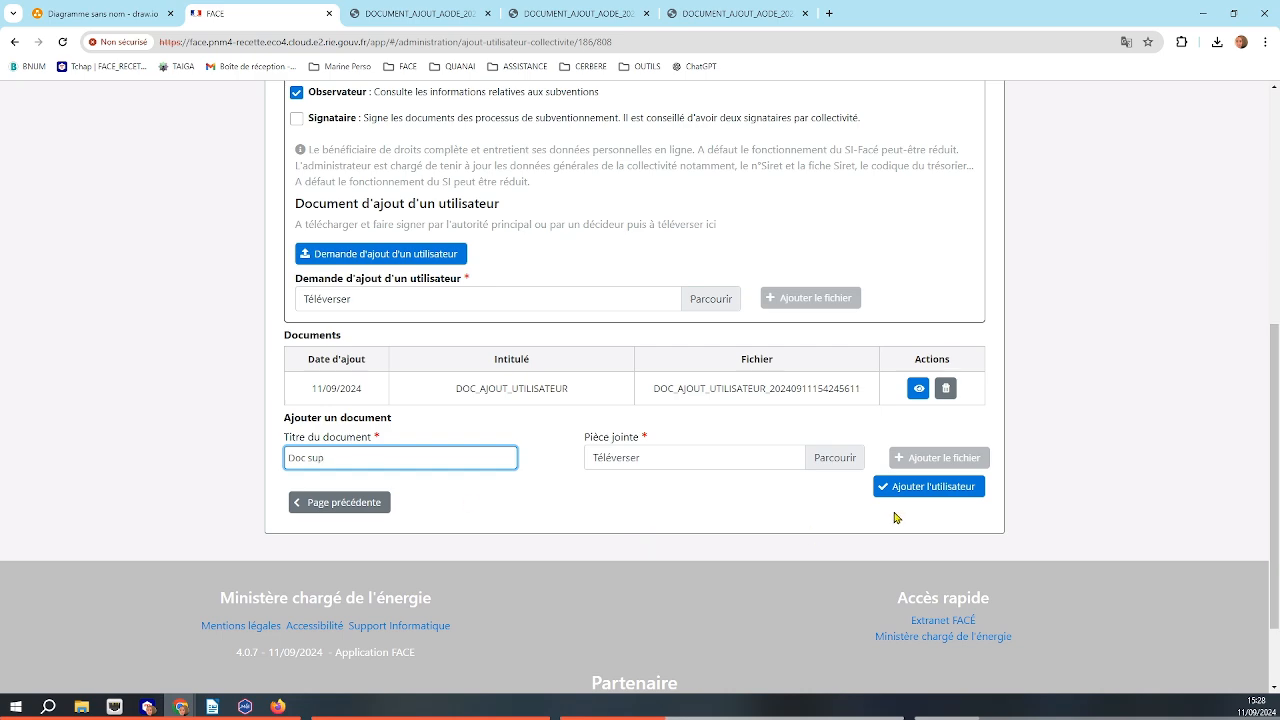
click(846, 457)
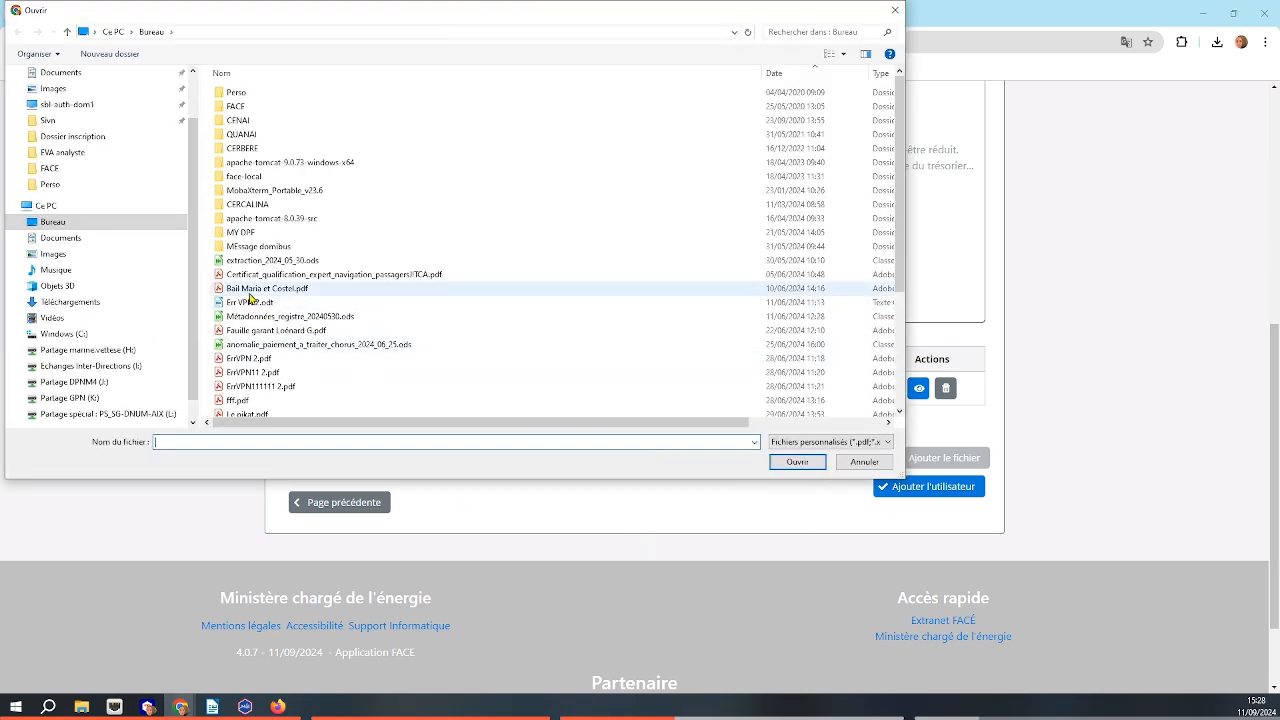
click(250, 358)
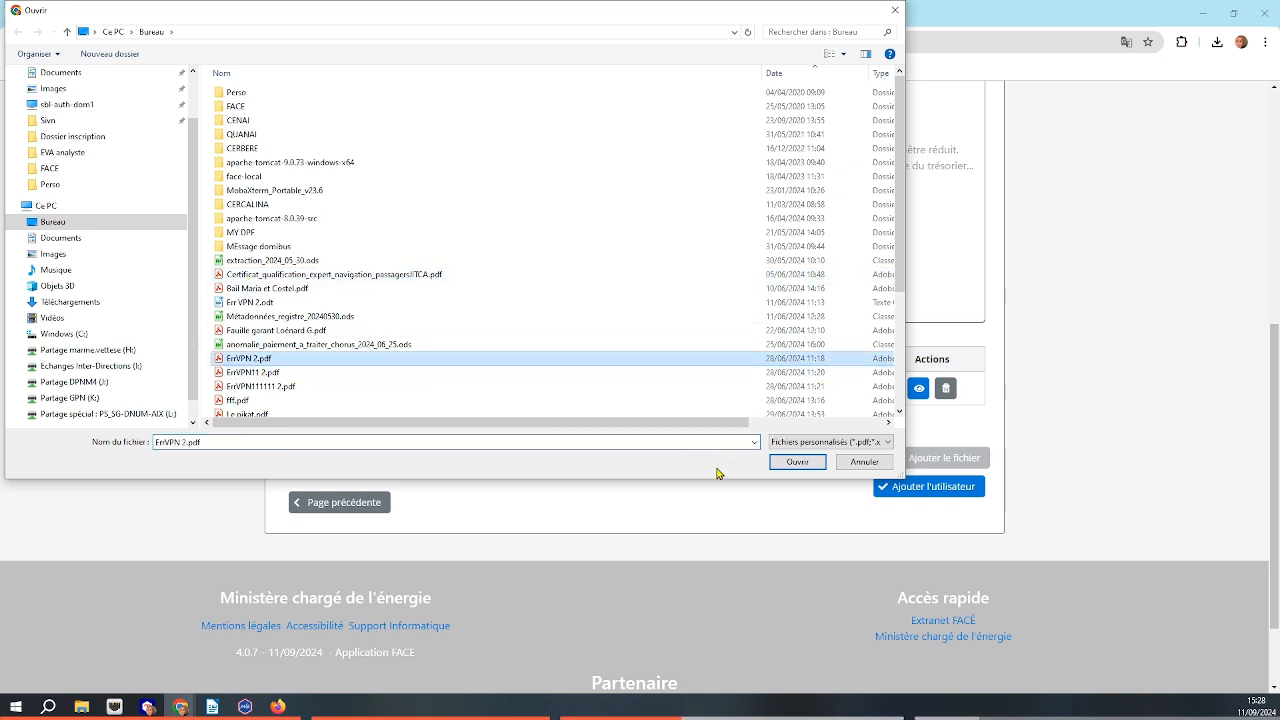
click(797, 462)
click(920, 459)
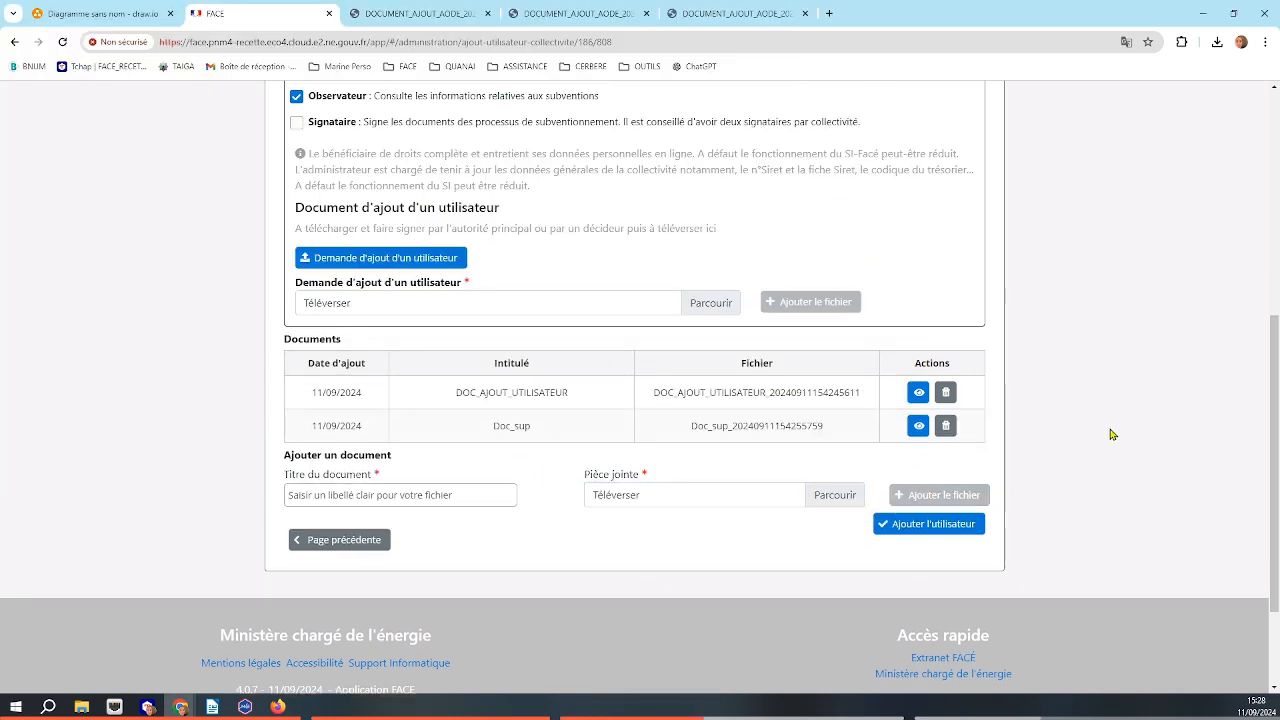
Step: Check the completed form, submit the new user and send the request from the summary page
scroll(1108, 434, up, 3)
scroll(1108, 434, up, 2)
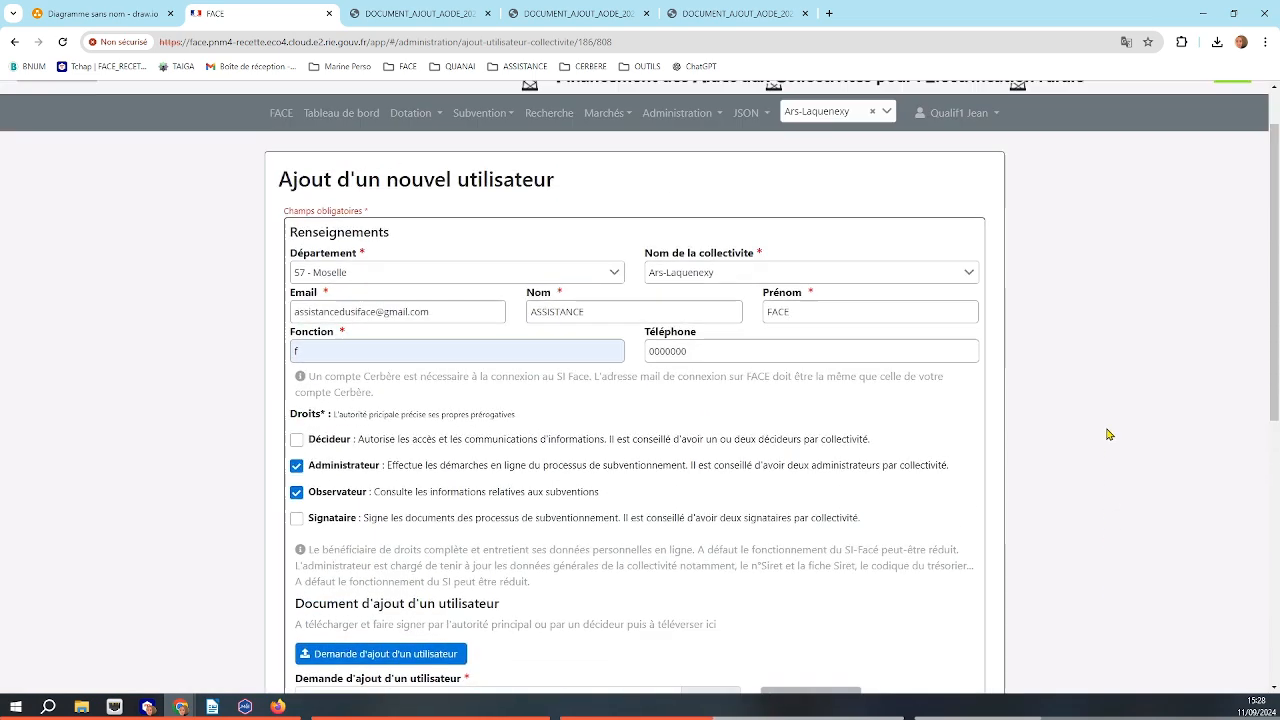
scroll(1108, 434, down, 5)
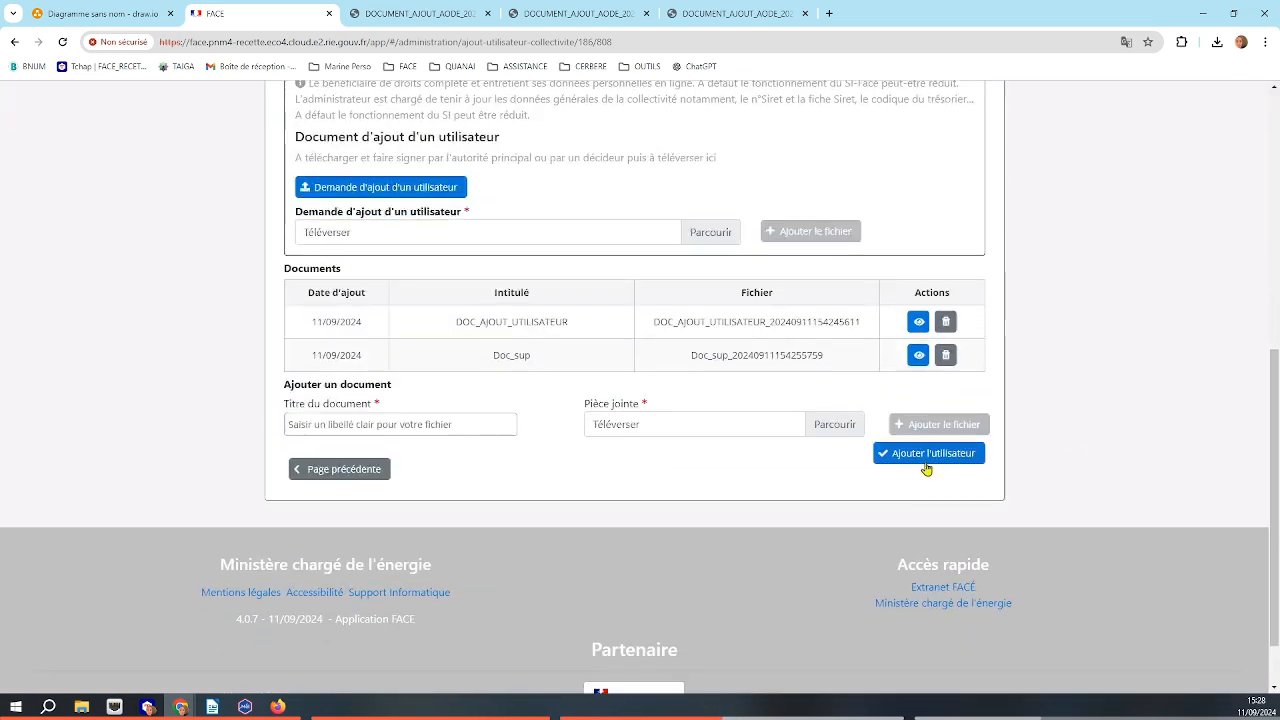
click(923, 455)
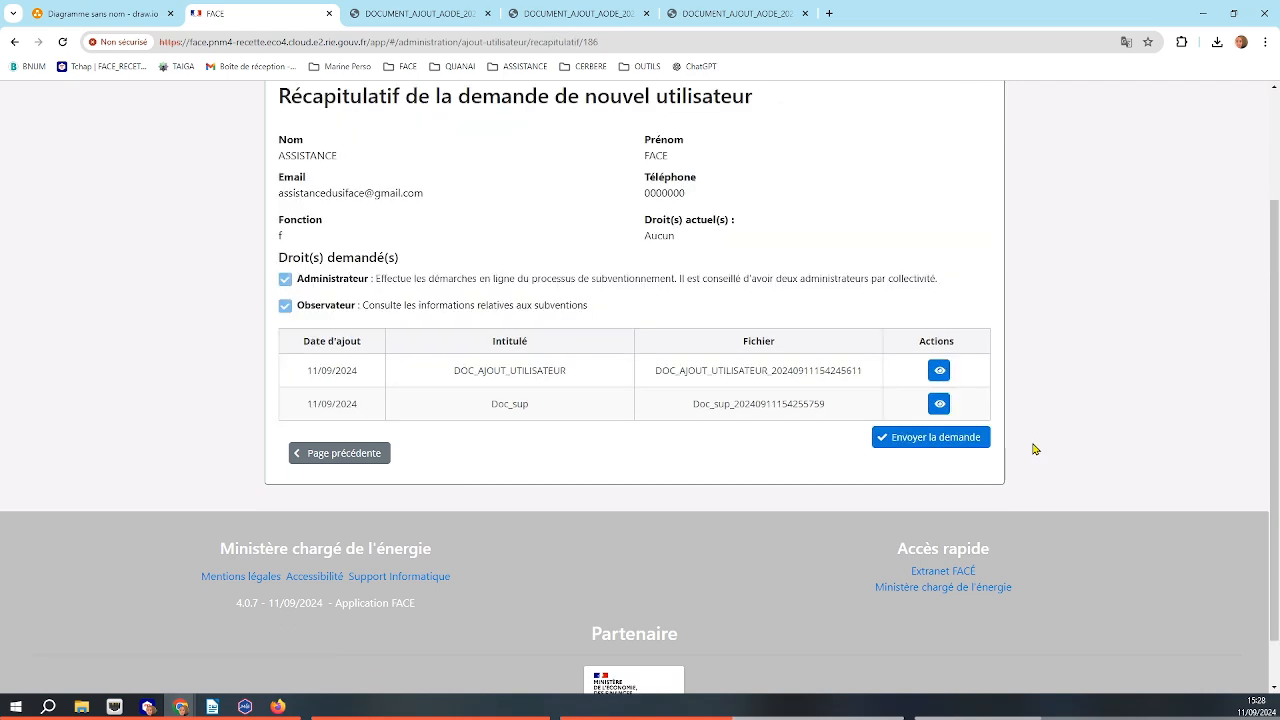
scroll(535, 365, up, 1)
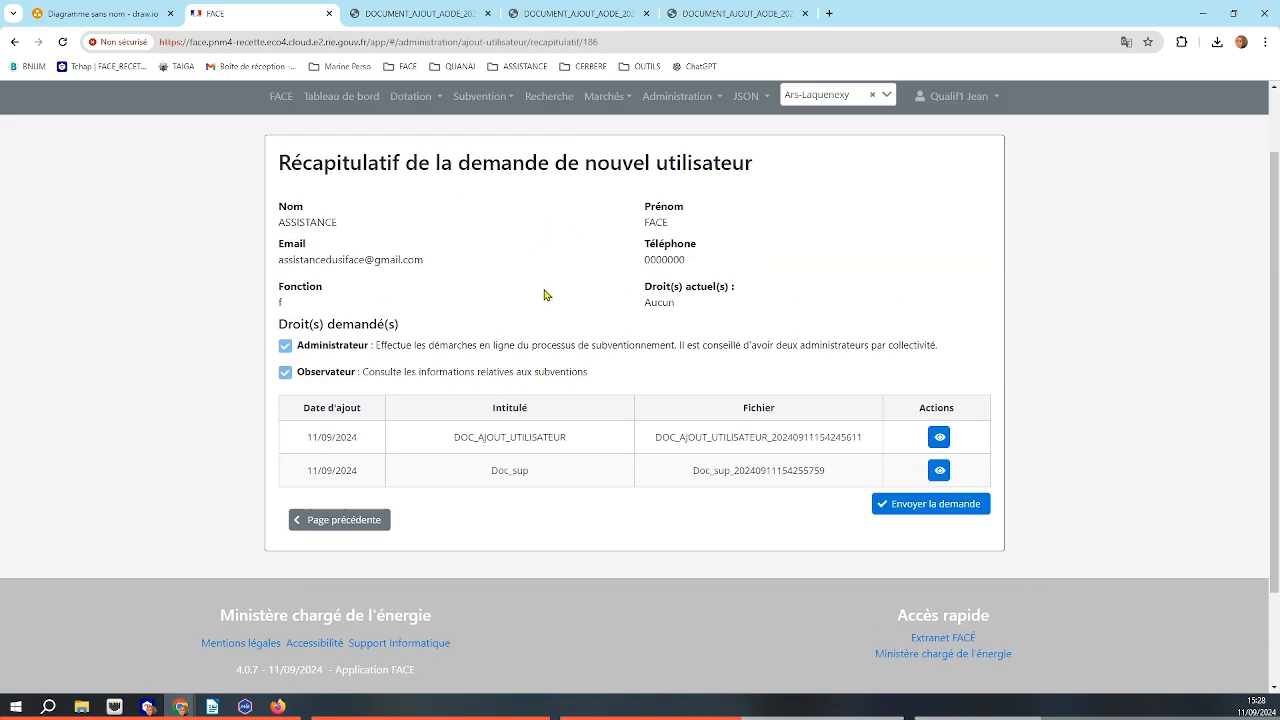
click(908, 510)
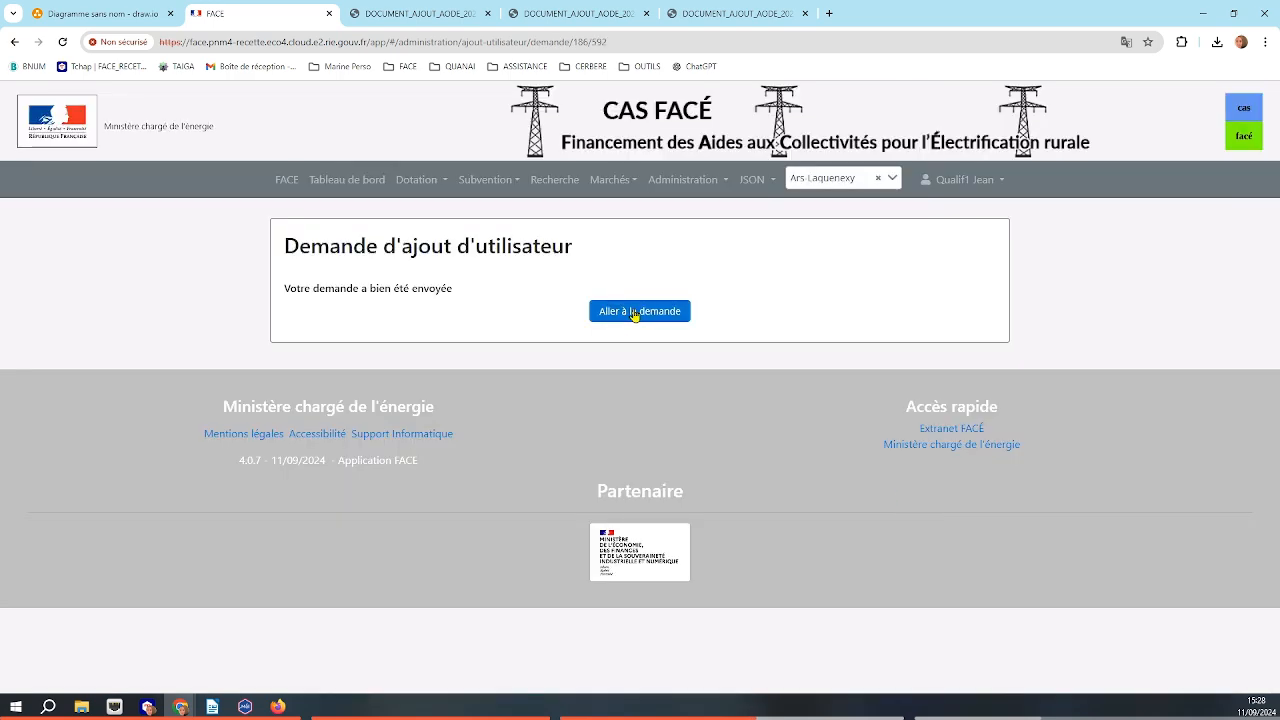
Step: Open the submitted request and examine its status, details, documents, originating person and the user's previous requests
click(636, 312)
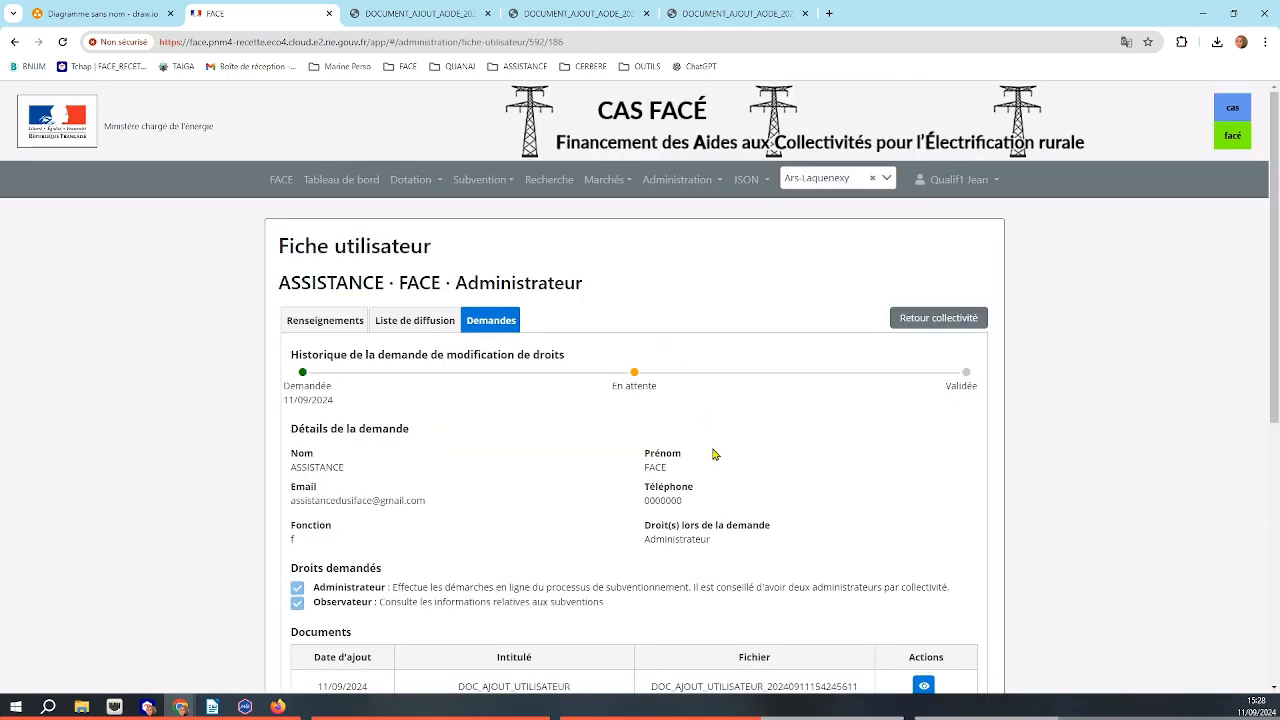
scroll(751, 314, down, 1)
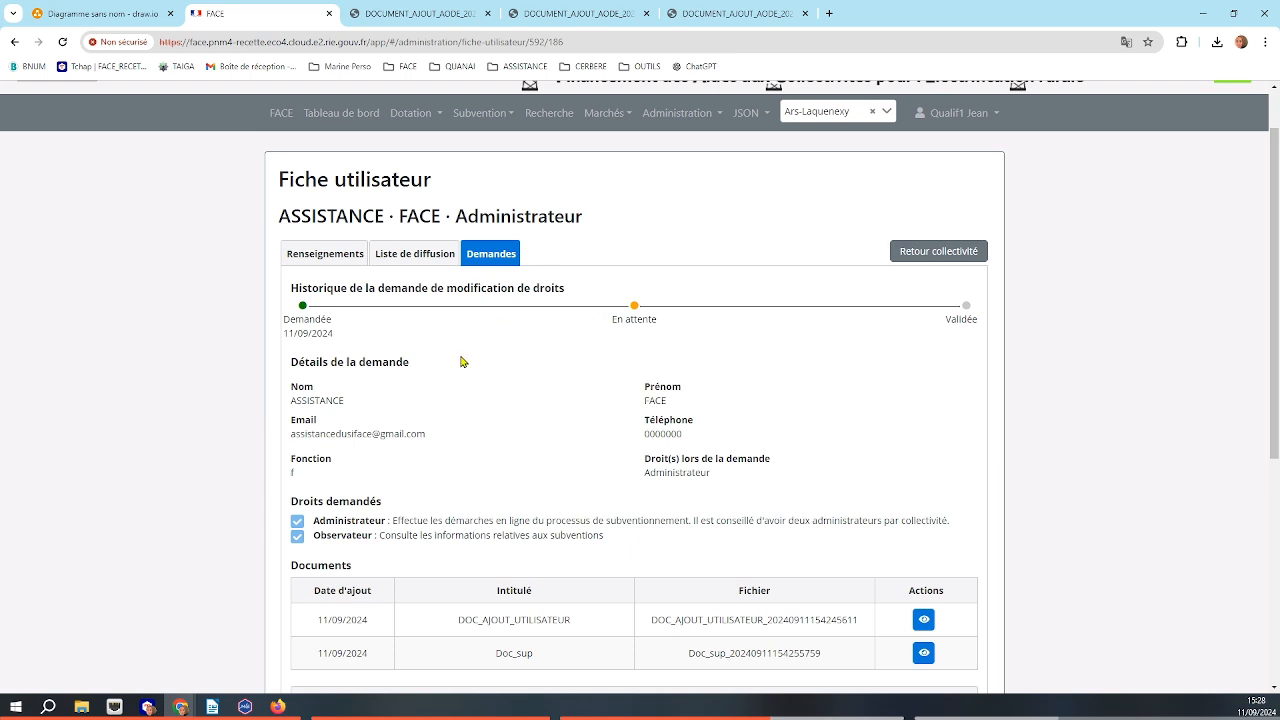
scroll(500, 466, down, 1)
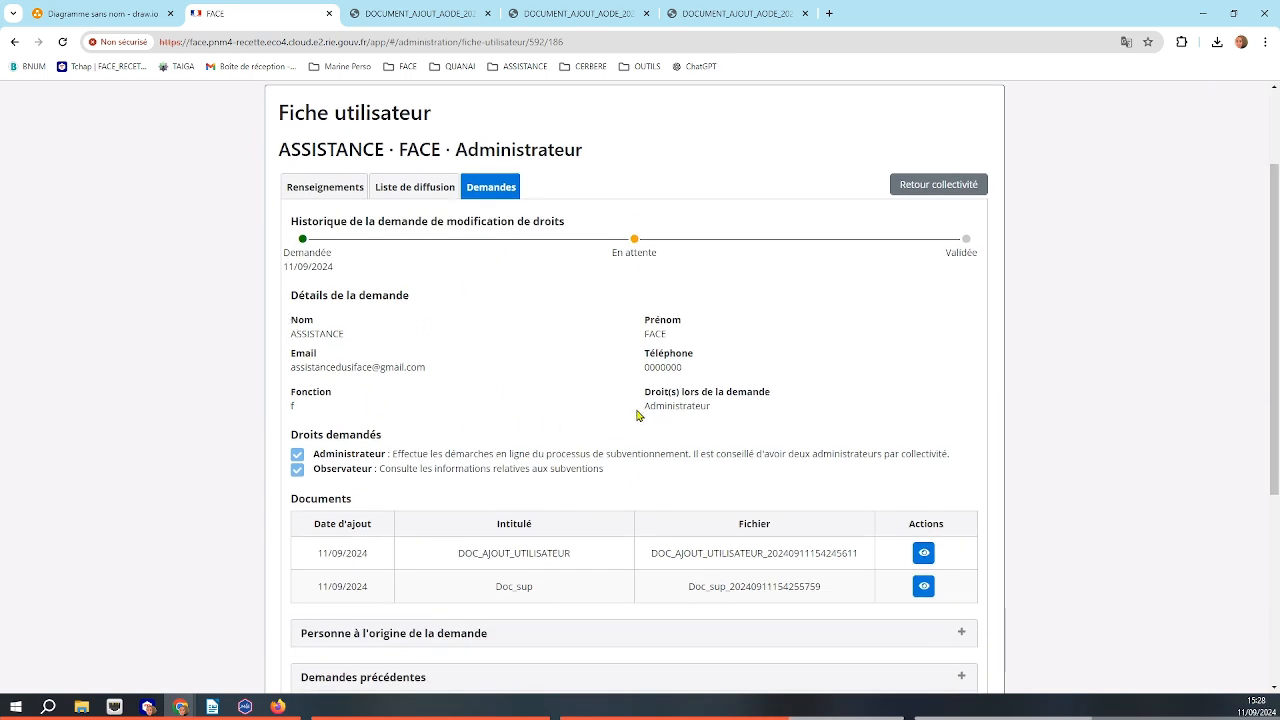
scroll(650, 400, down, 1)
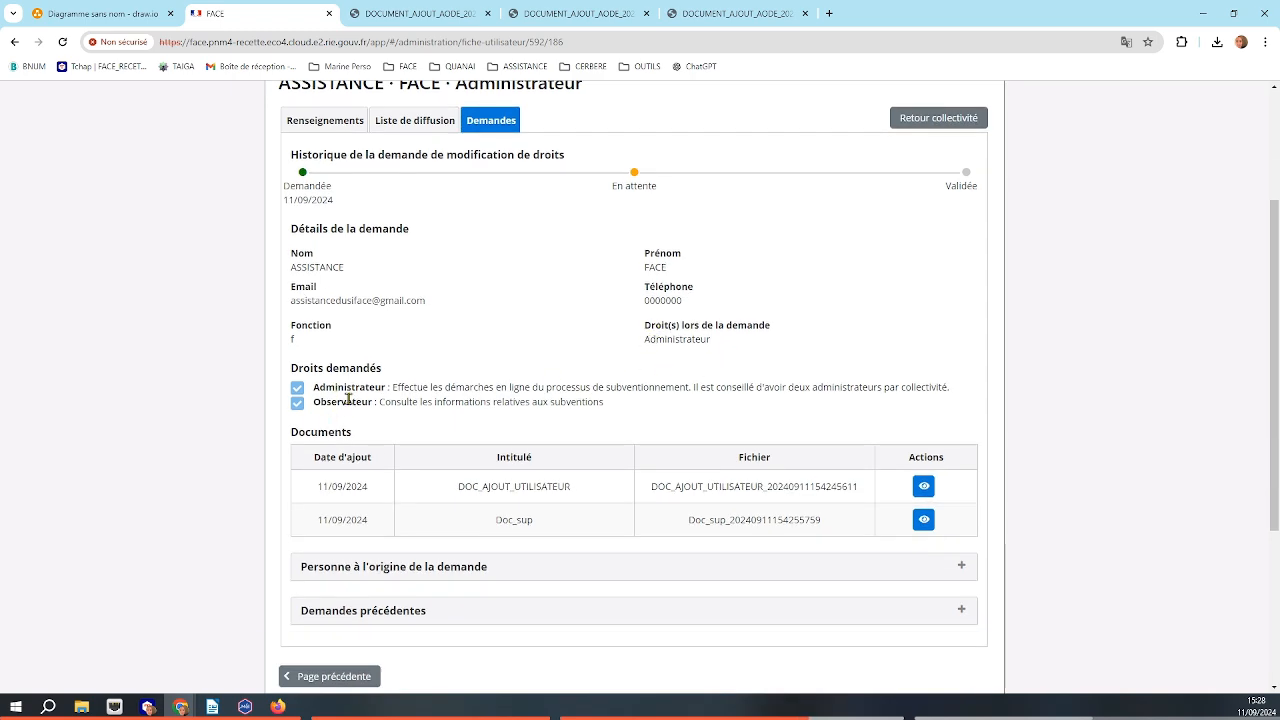
scroll(615, 400, down, 2)
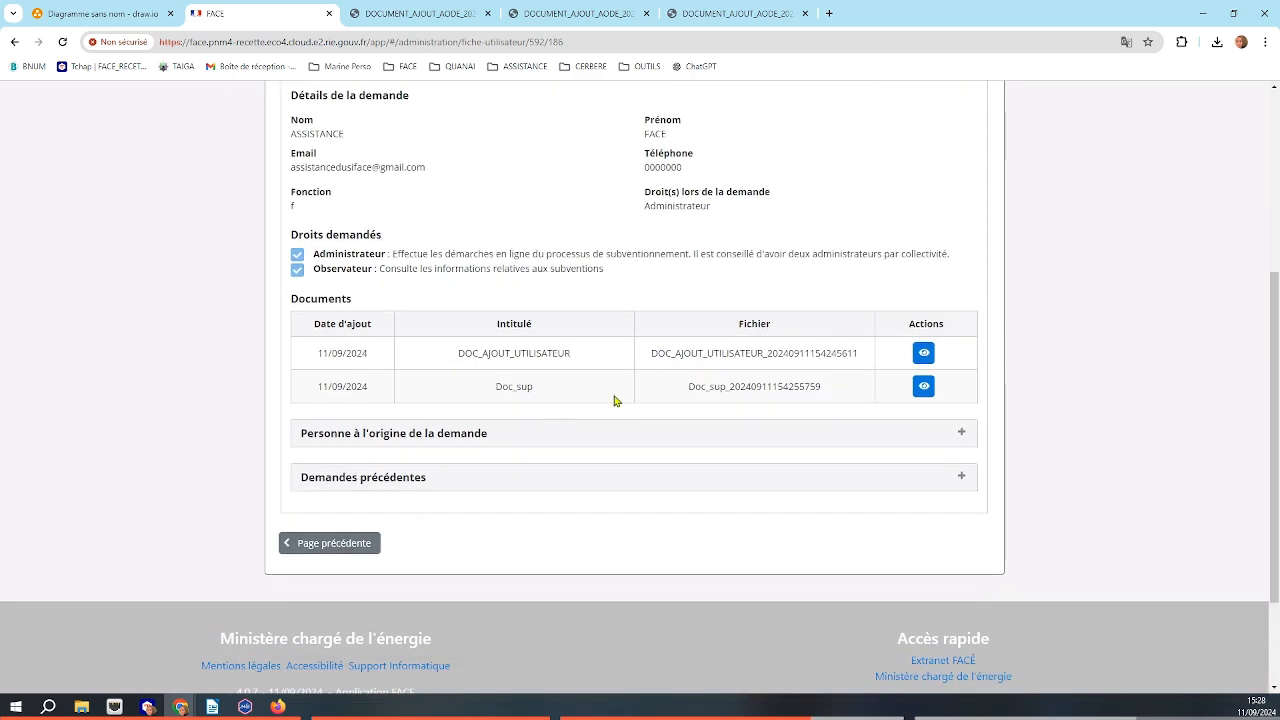
click(962, 433)
click(962, 433)
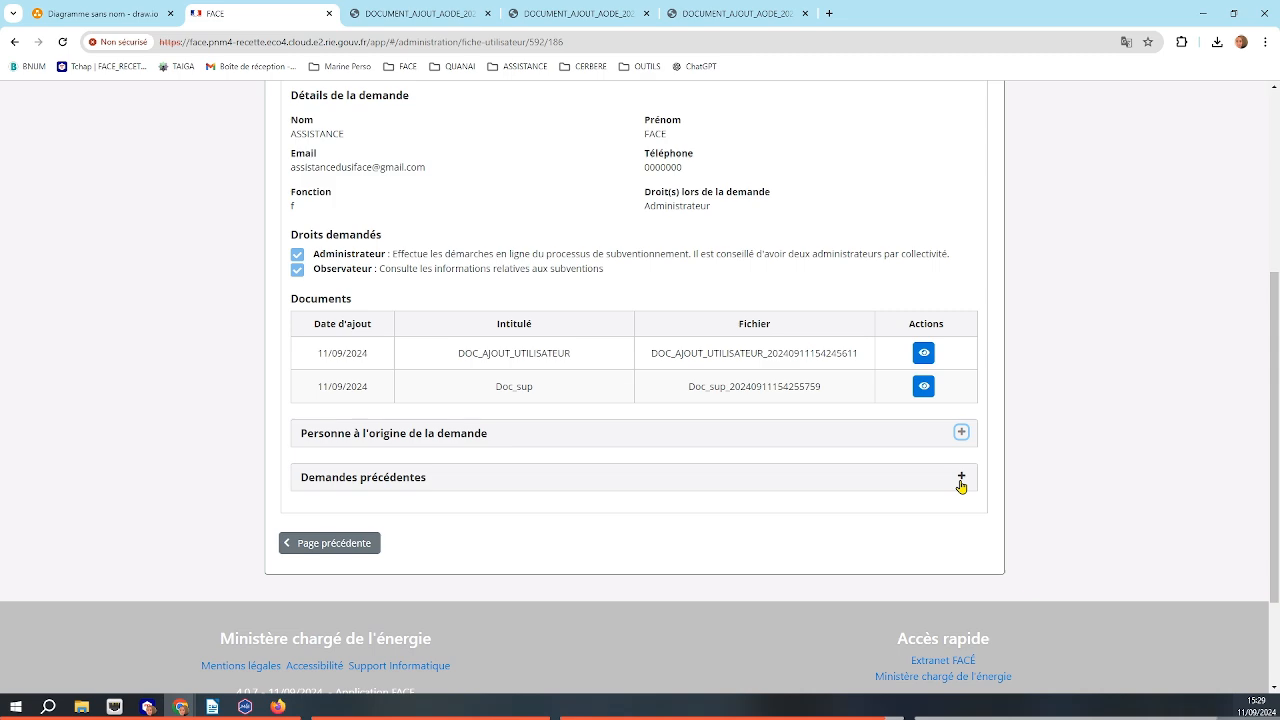
click(960, 481)
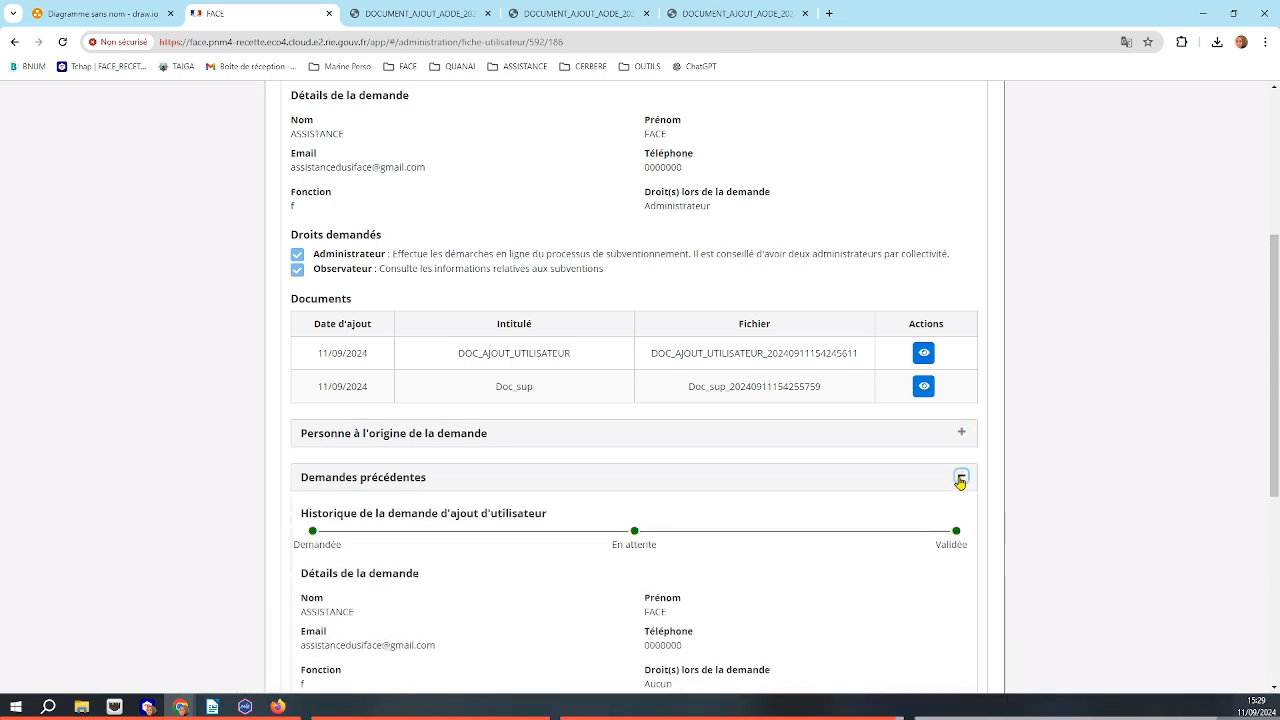
Step: Close the previous requests, return to the Ars-Laquenexy commune record and check its user list and ongoing user addition/modification requests
click(960, 479)
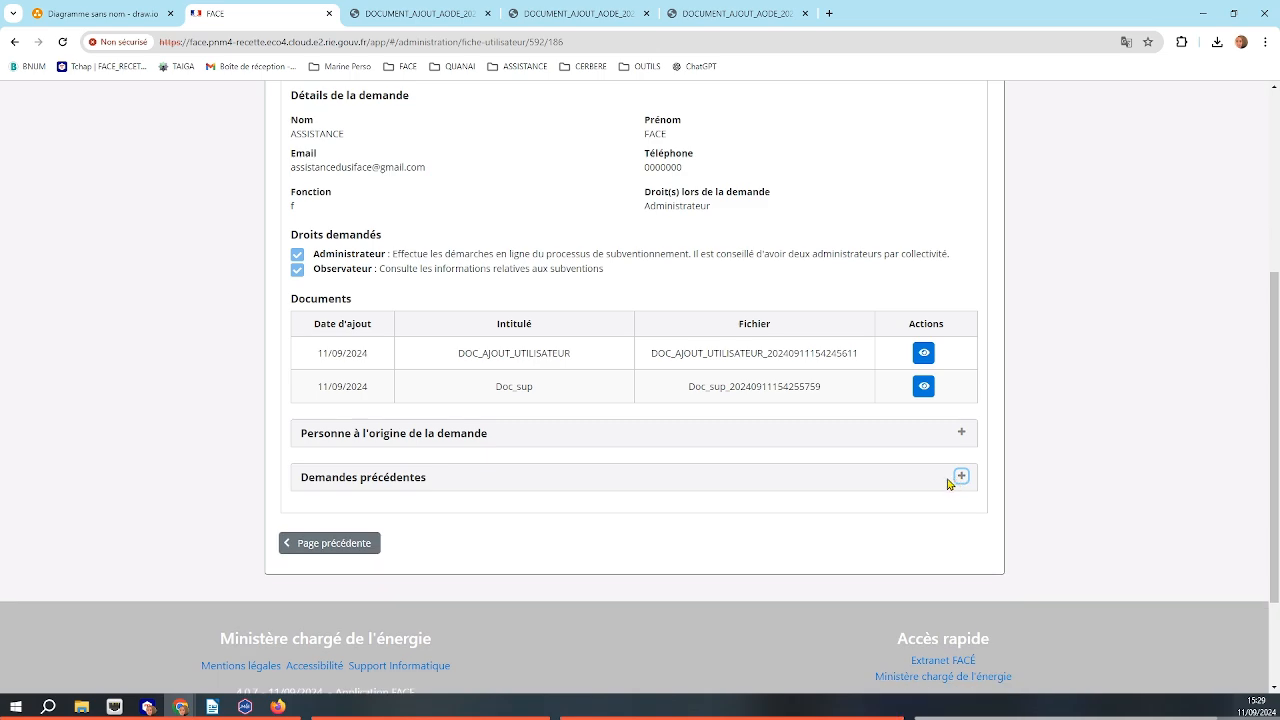
scroll(706, 583, up, 4)
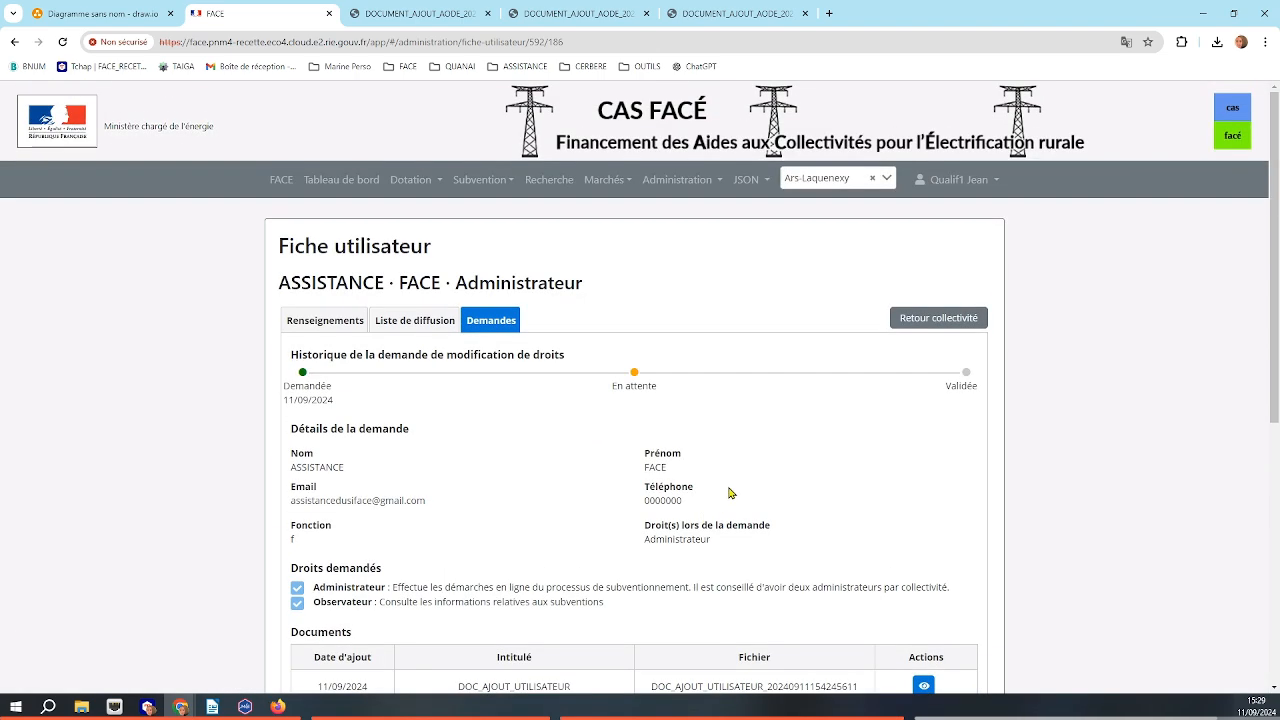
click(912, 320)
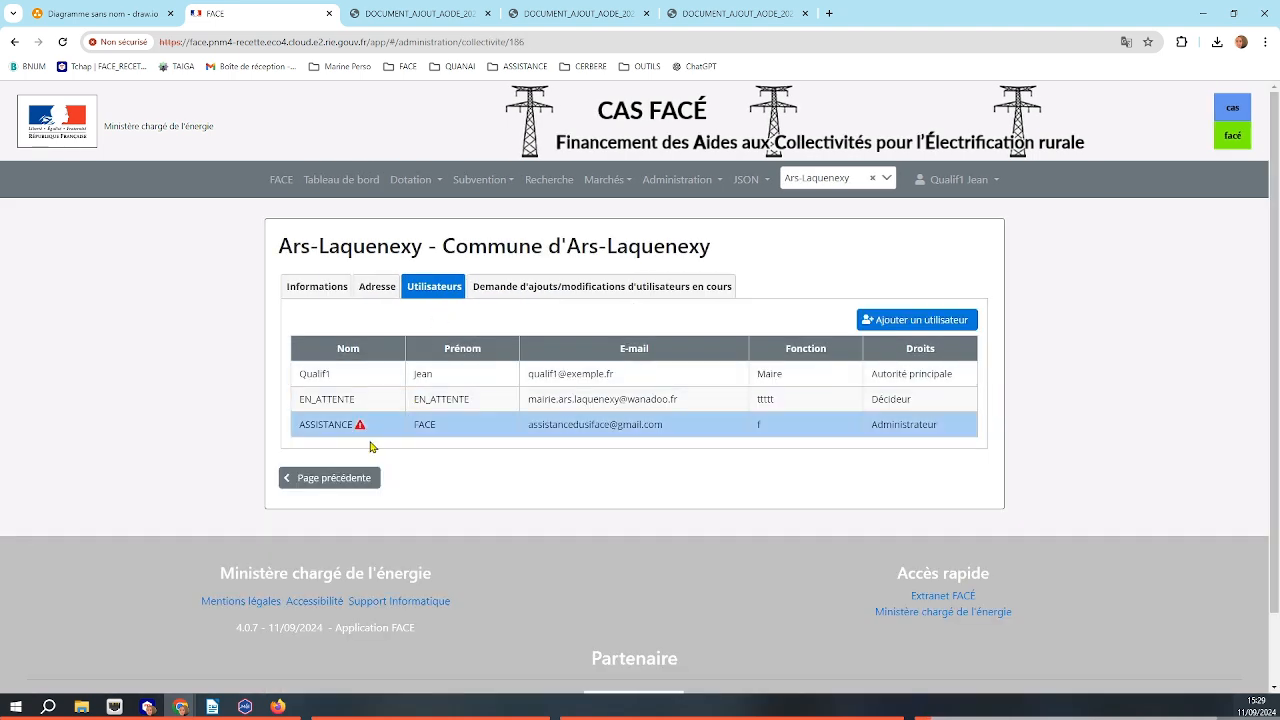
mouse_move(361, 426)
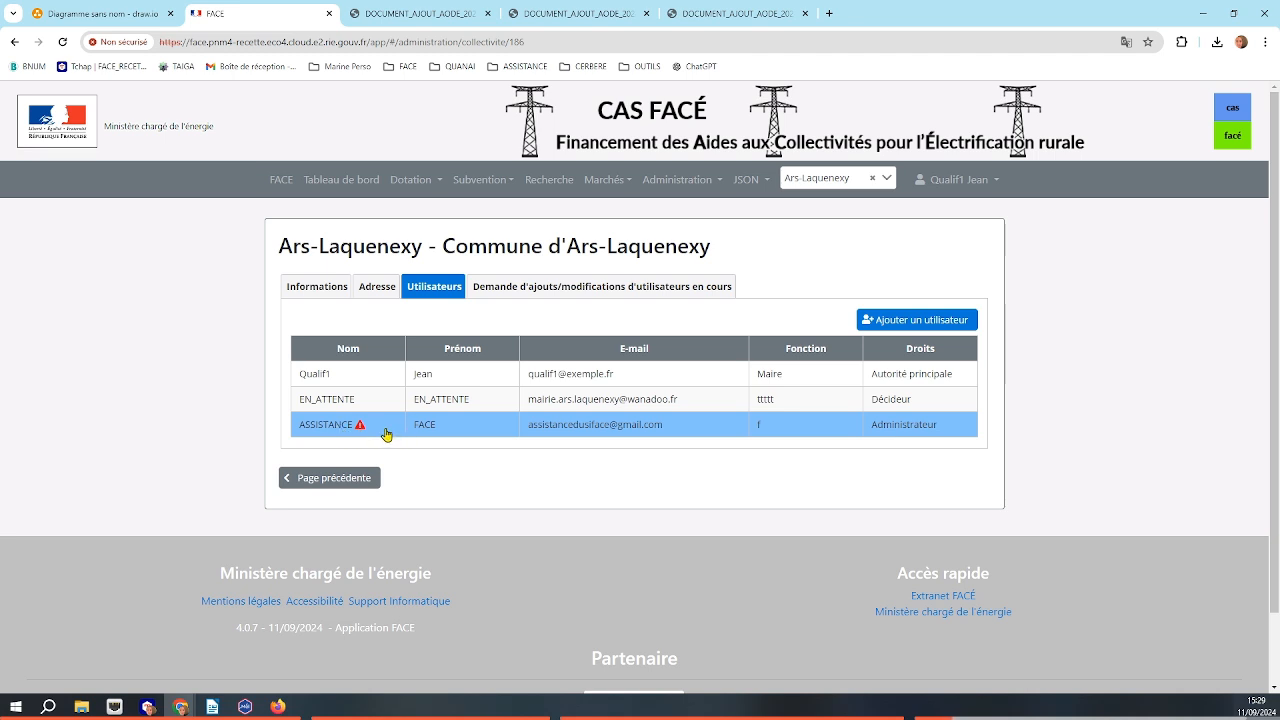
click(575, 293)
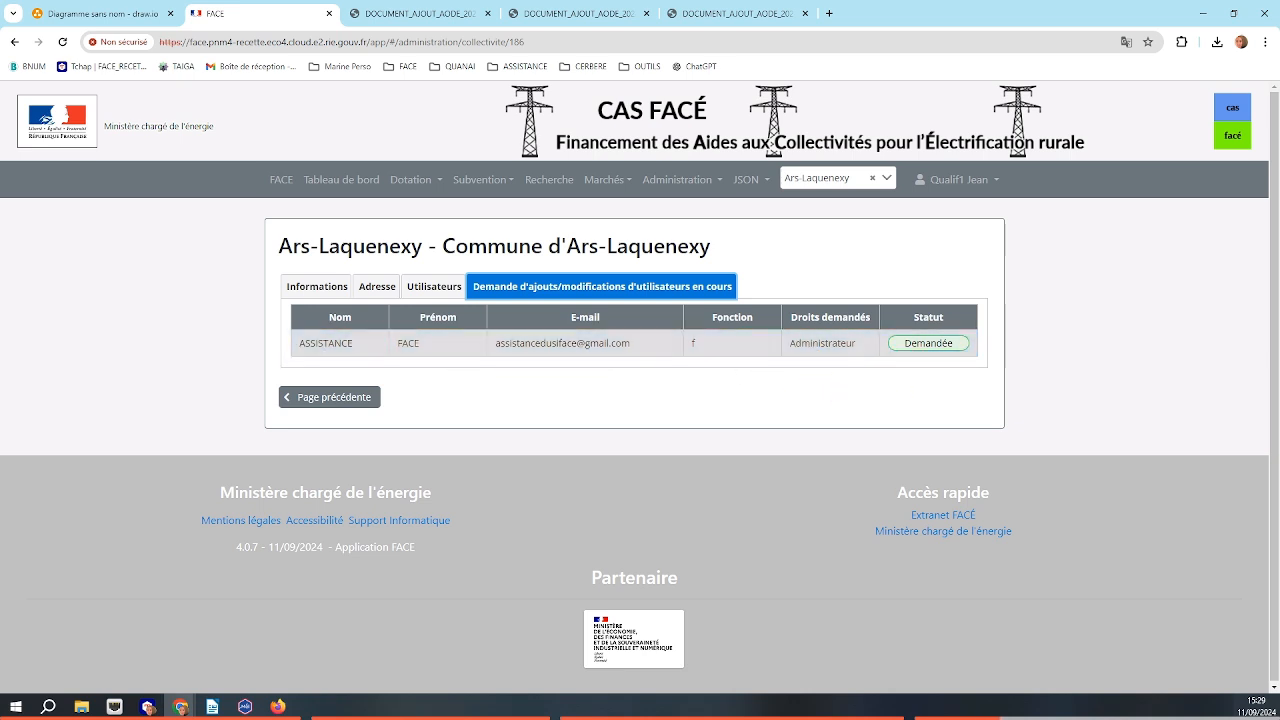
key(alt+Tab)
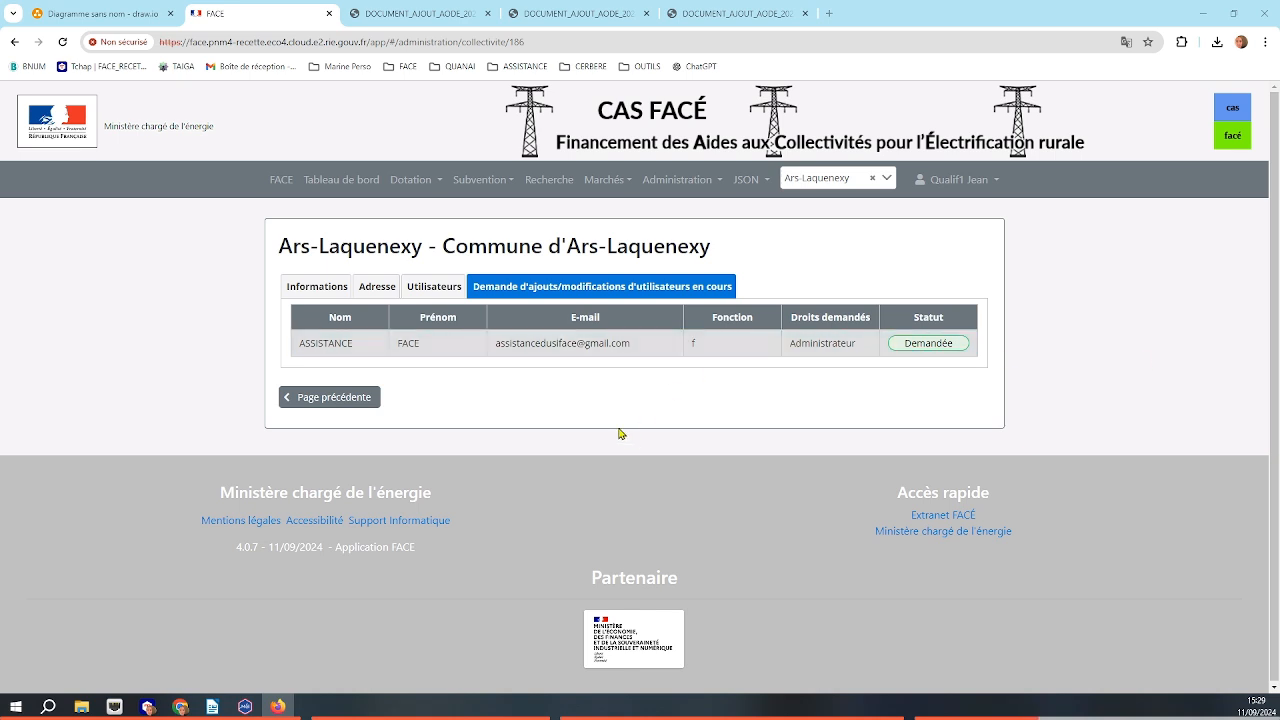
Step: Go back to the commune's user list, open the Décideur user's record and examine its requests, mailing list and details
click(337, 399)
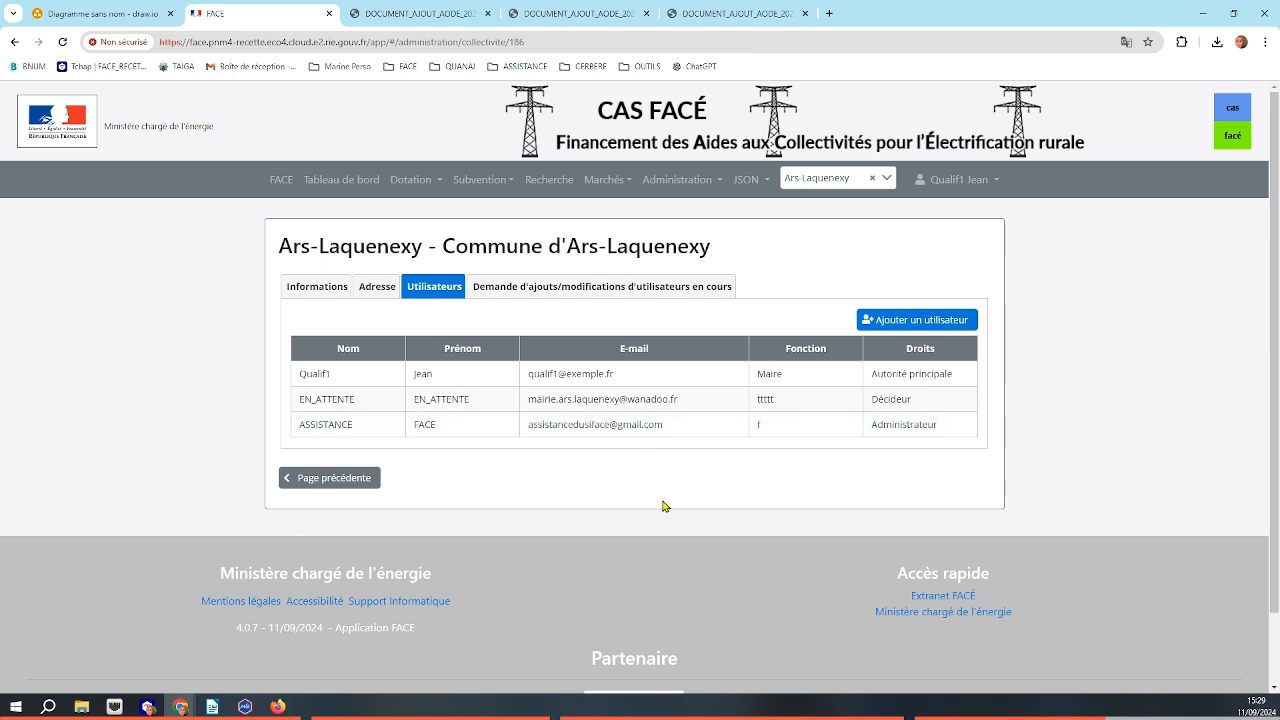
click(568, 406)
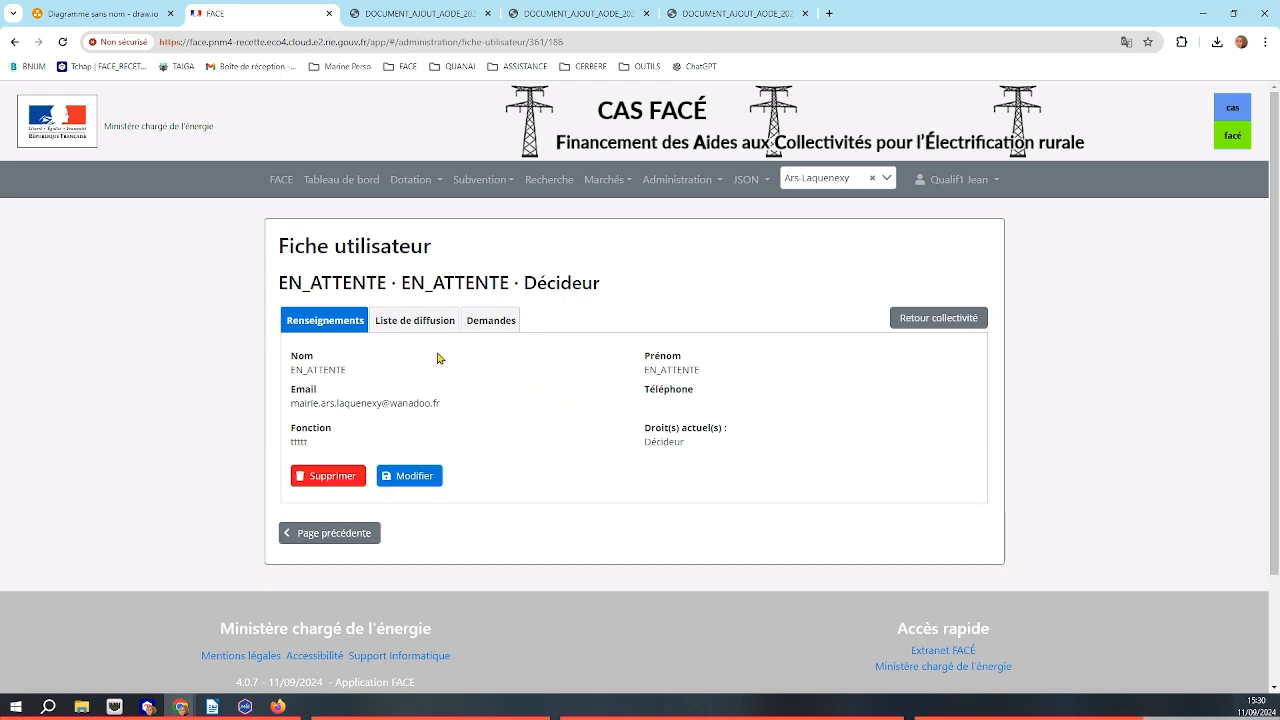
click(494, 325)
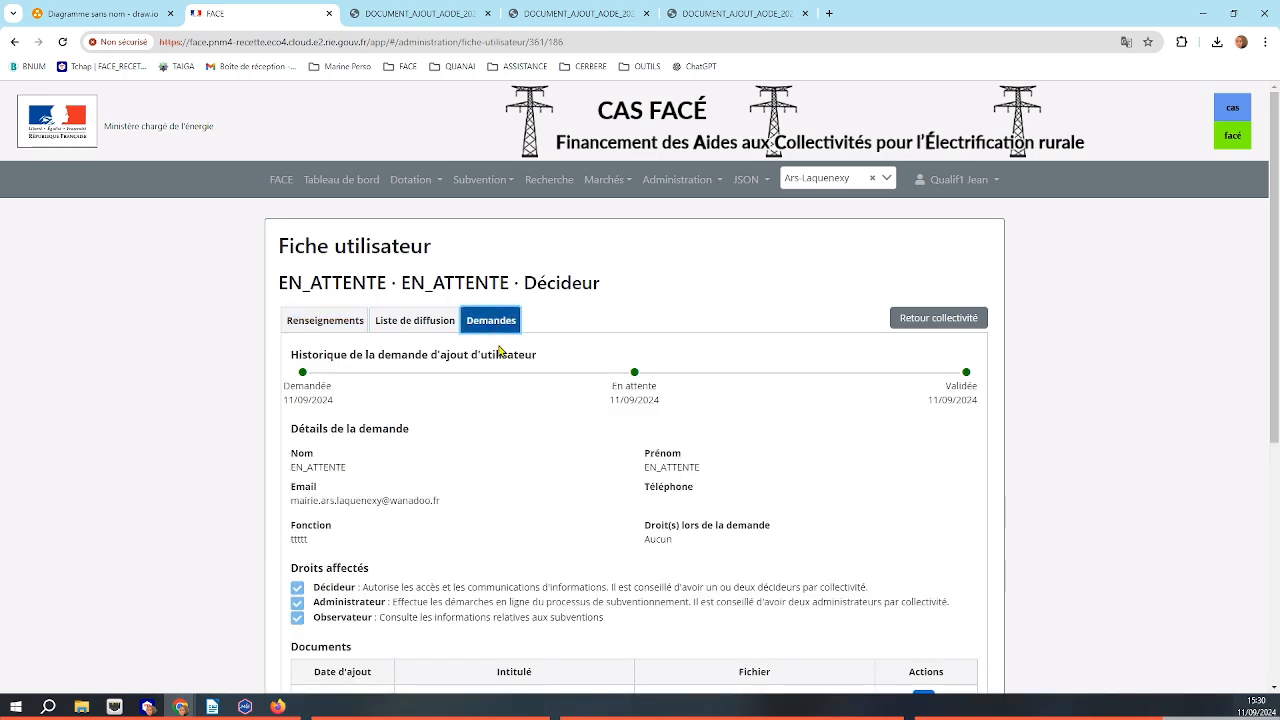
click(412, 328)
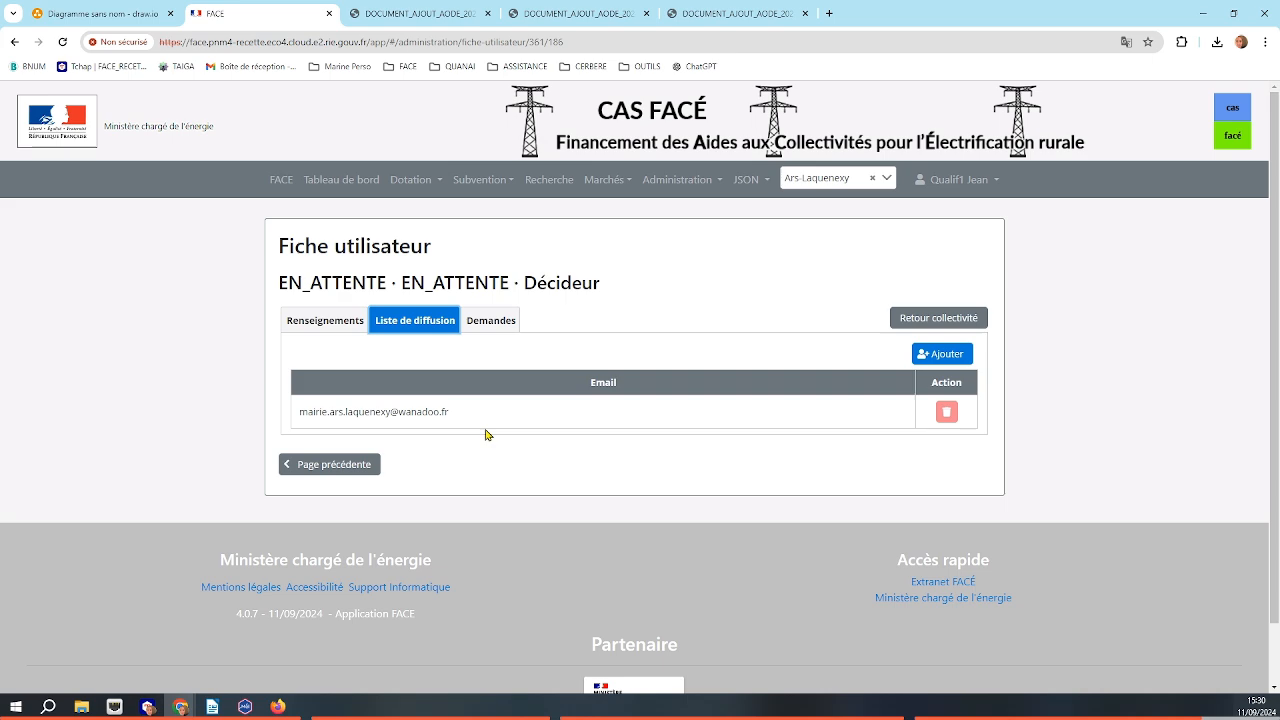
click(335, 324)
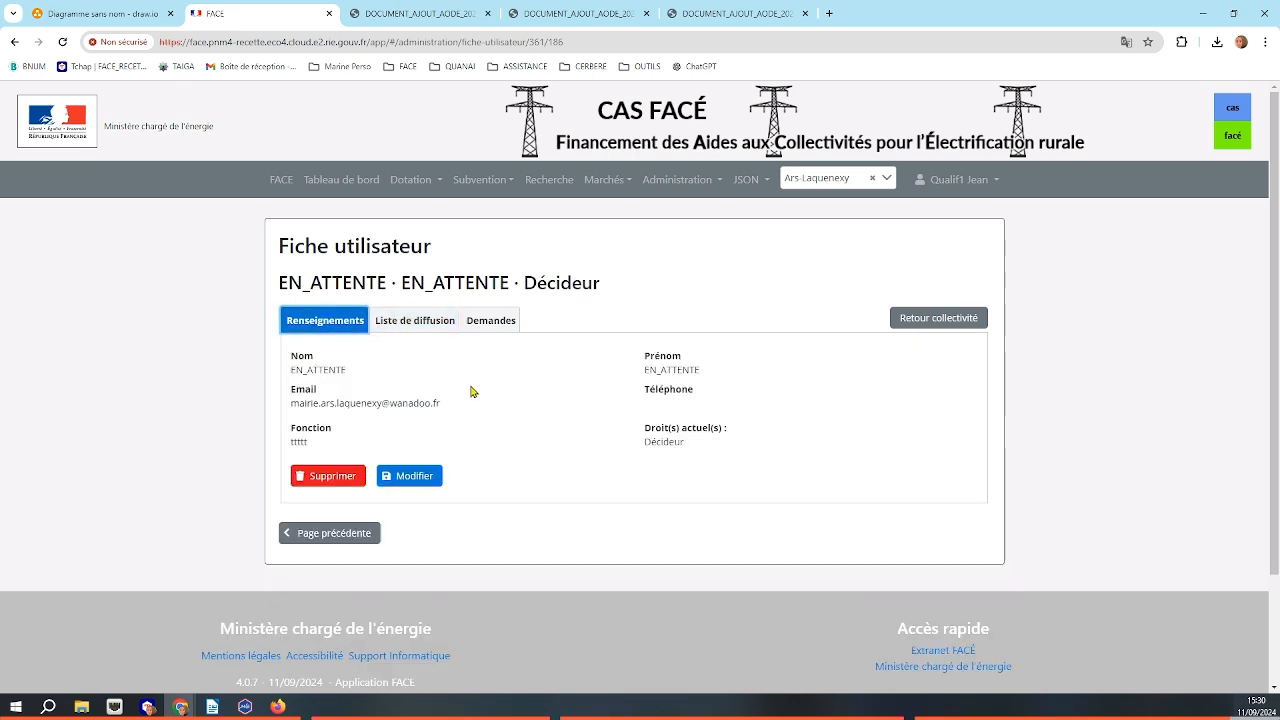